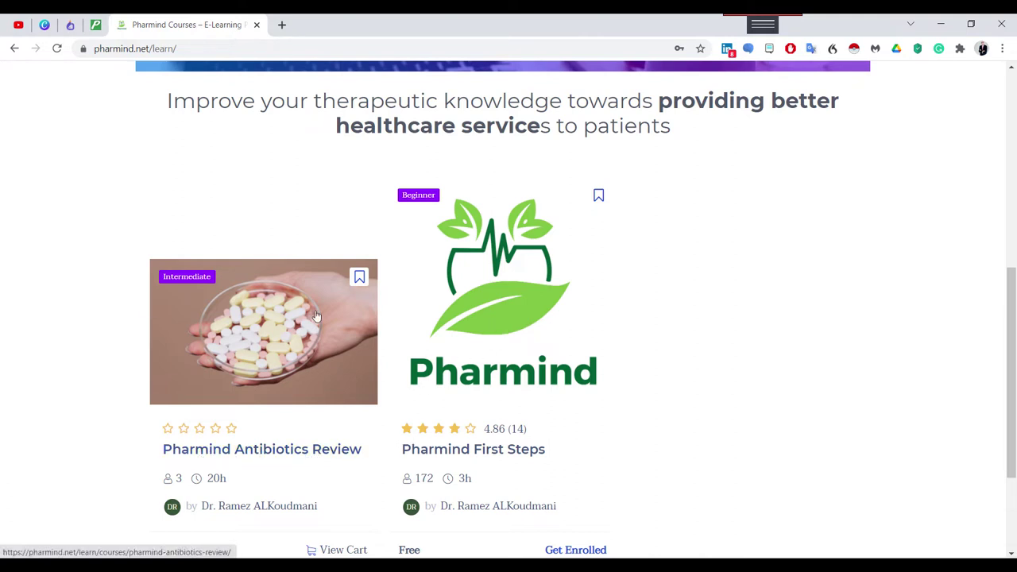
# Open the Student Registration page from the Register link in the top menu.
pyautogui.scroll(5, 349, 405)
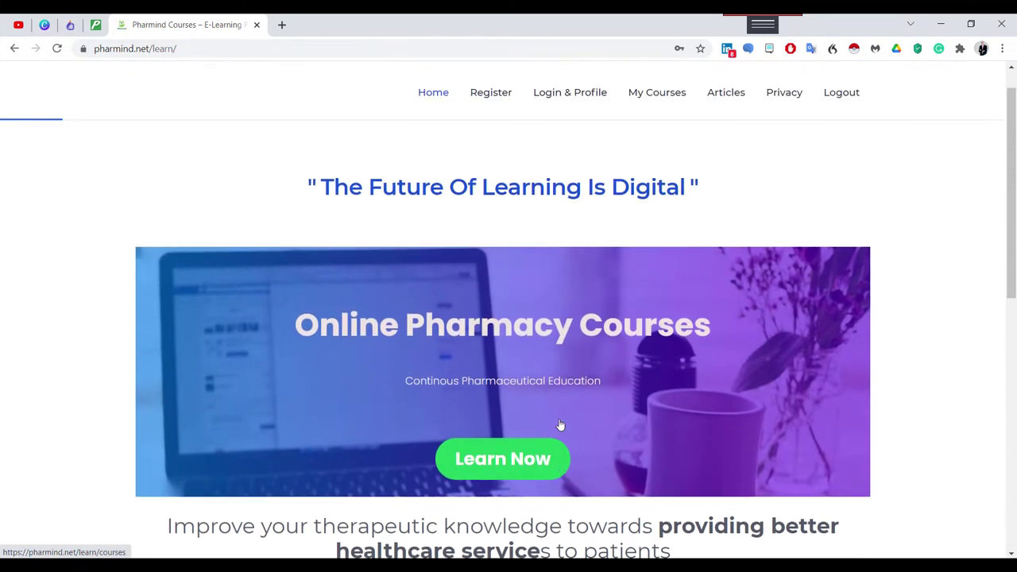
pyautogui.scroll(1, 560, 424)
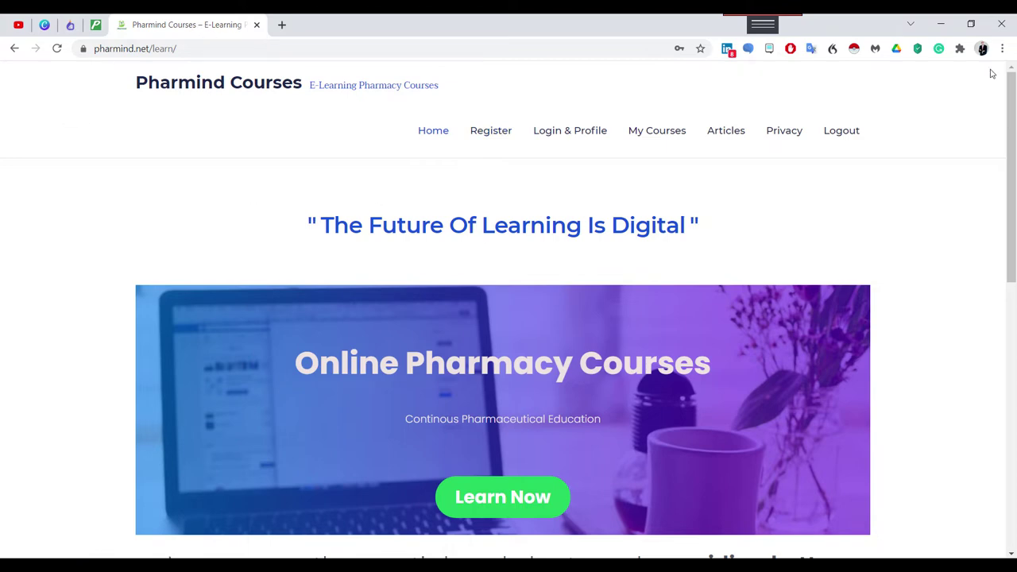
pyautogui.scroll(-15, 847, 382)
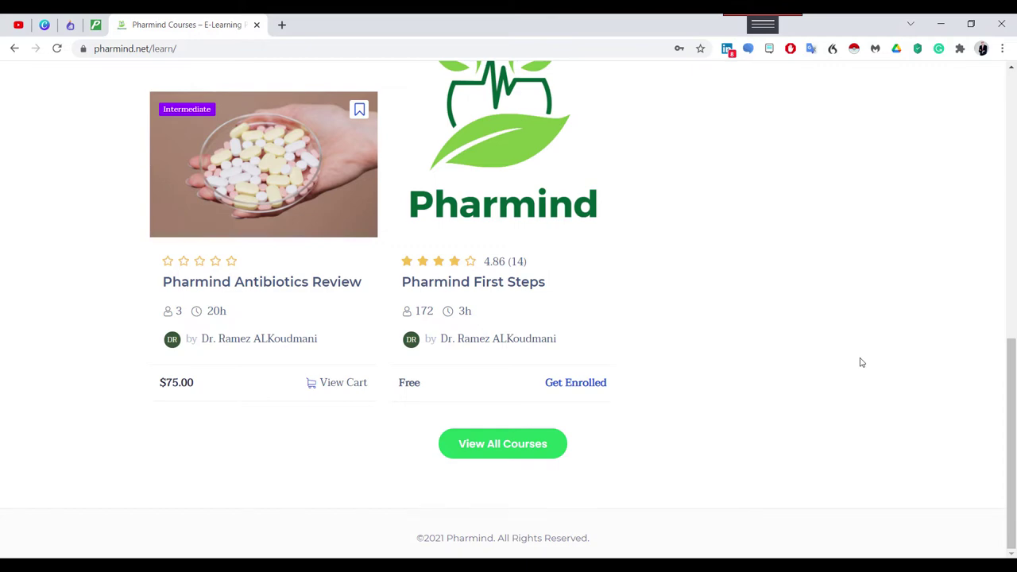
pyautogui.scroll(4, 799, 352)
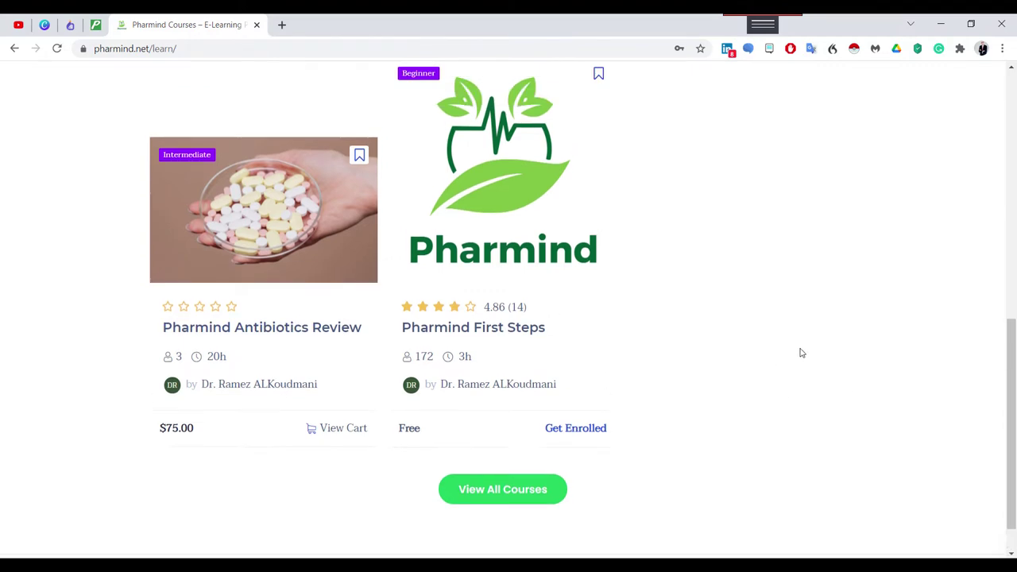
pyautogui.scroll(3, 765, 452)
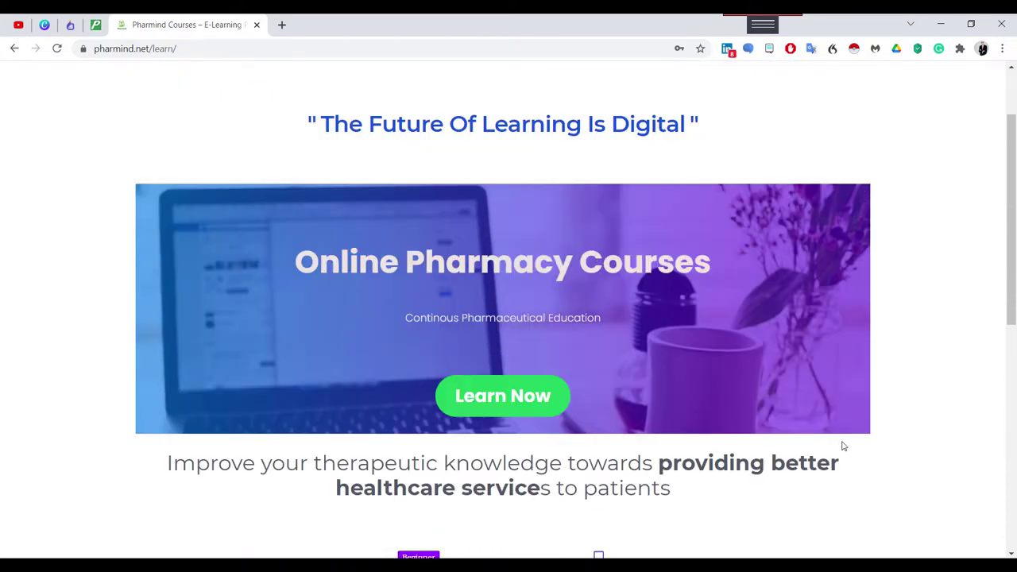
pyautogui.scroll(1, 843, 446)
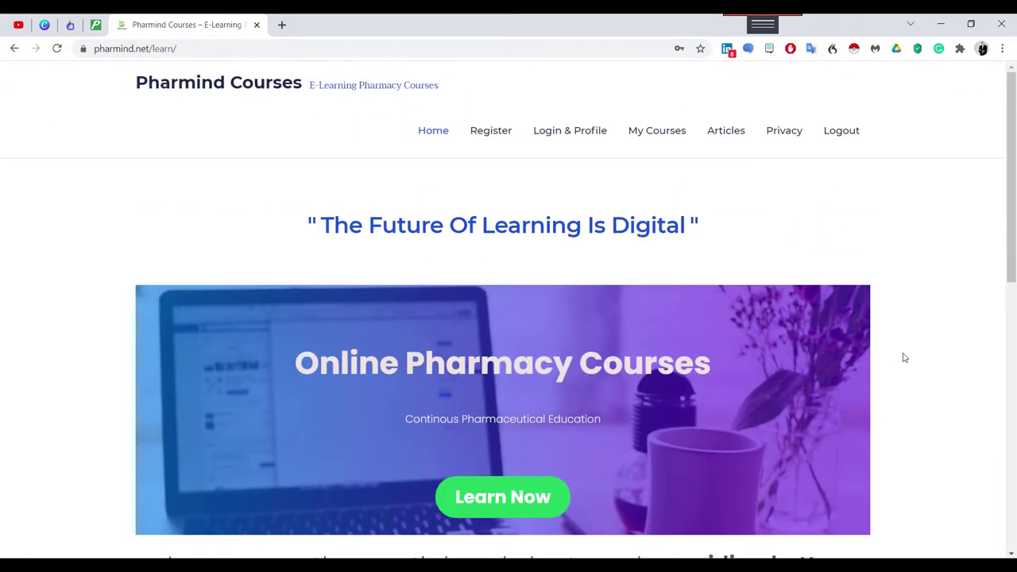
pyautogui.scroll(-4, 905, 423)
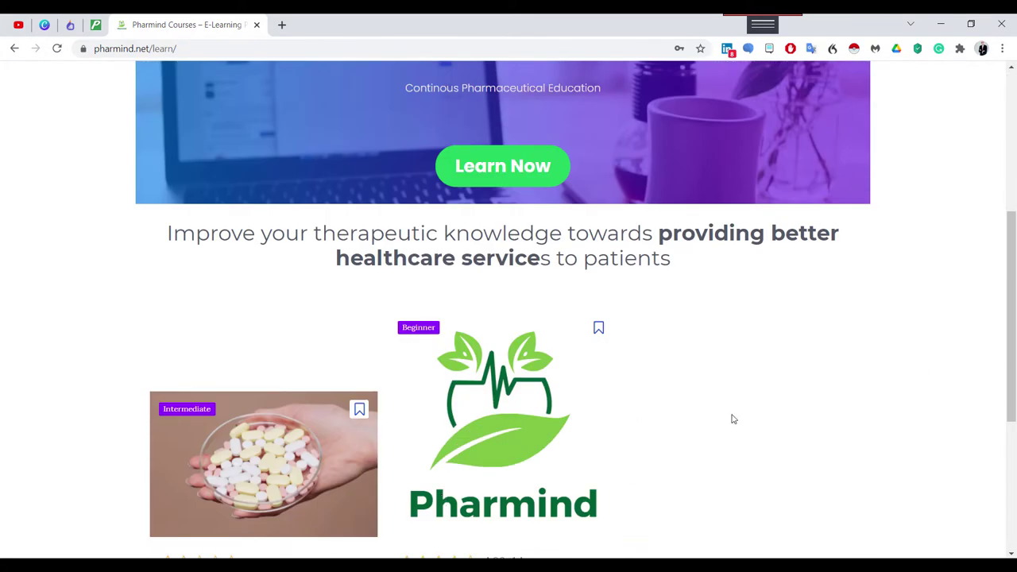
pyautogui.scroll(4, 856, 426)
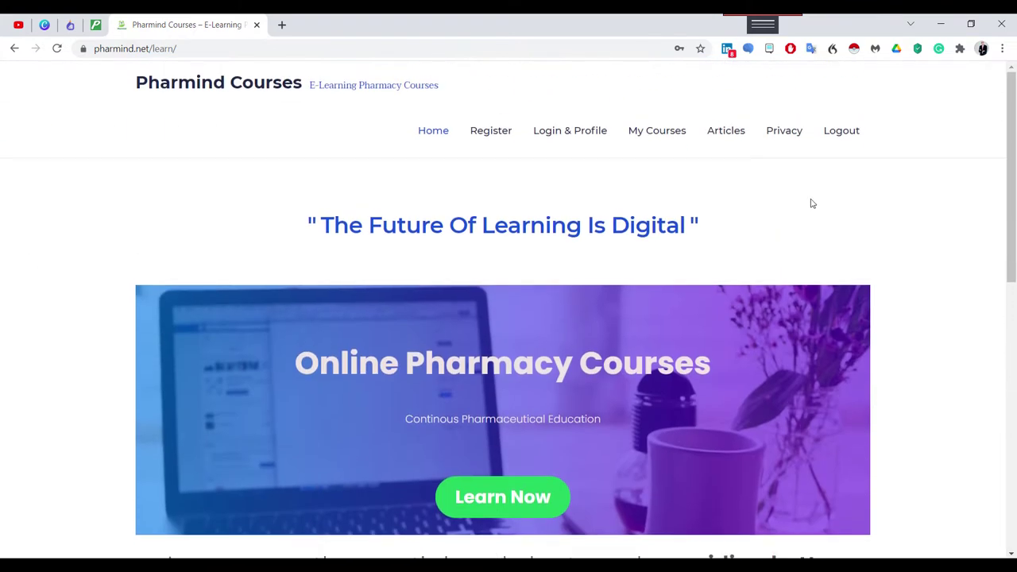
pyautogui.click(484, 139)
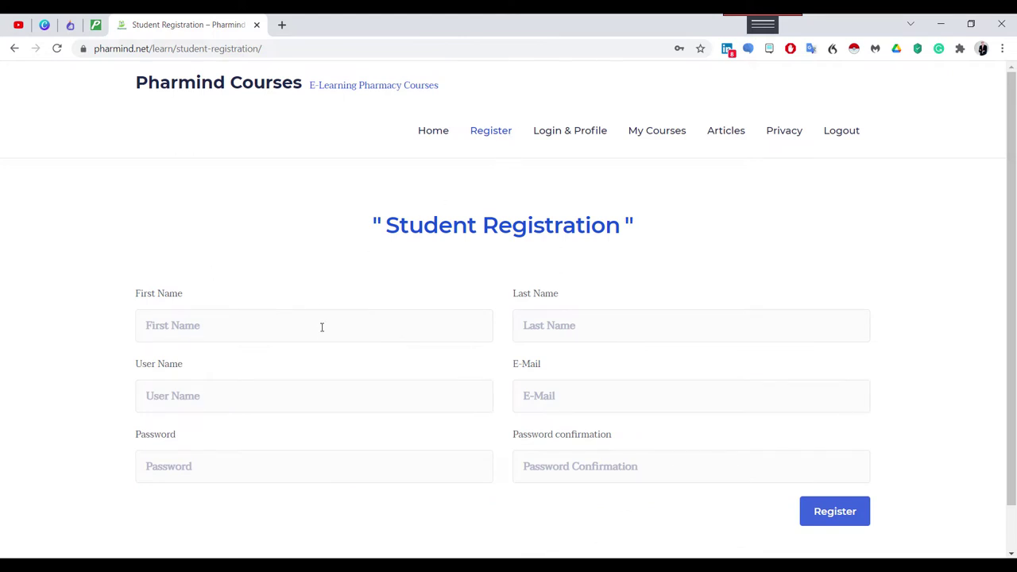
# Enter the student's first name, last name and user name in the registration fields.
pyautogui.click(239, 331)
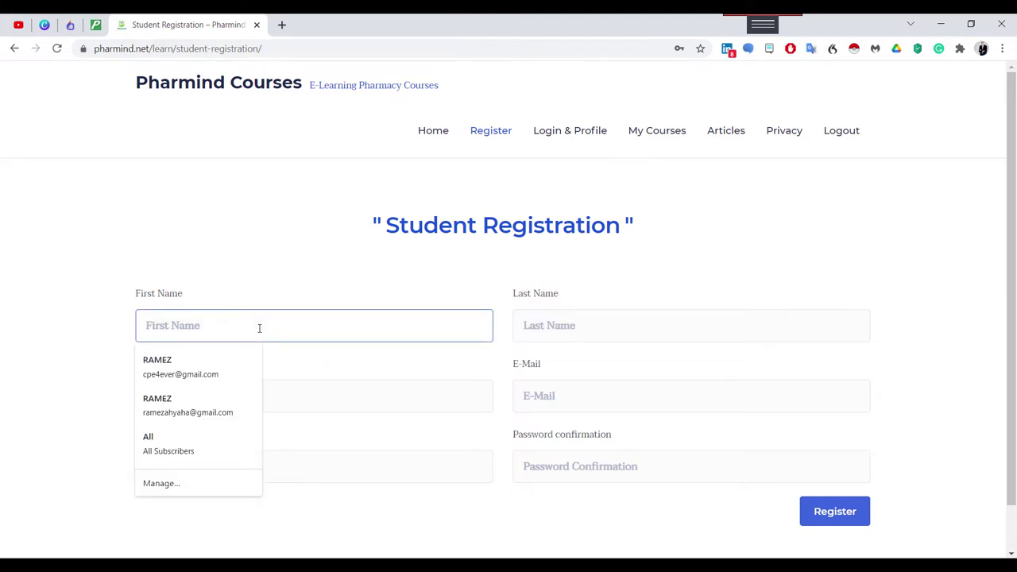
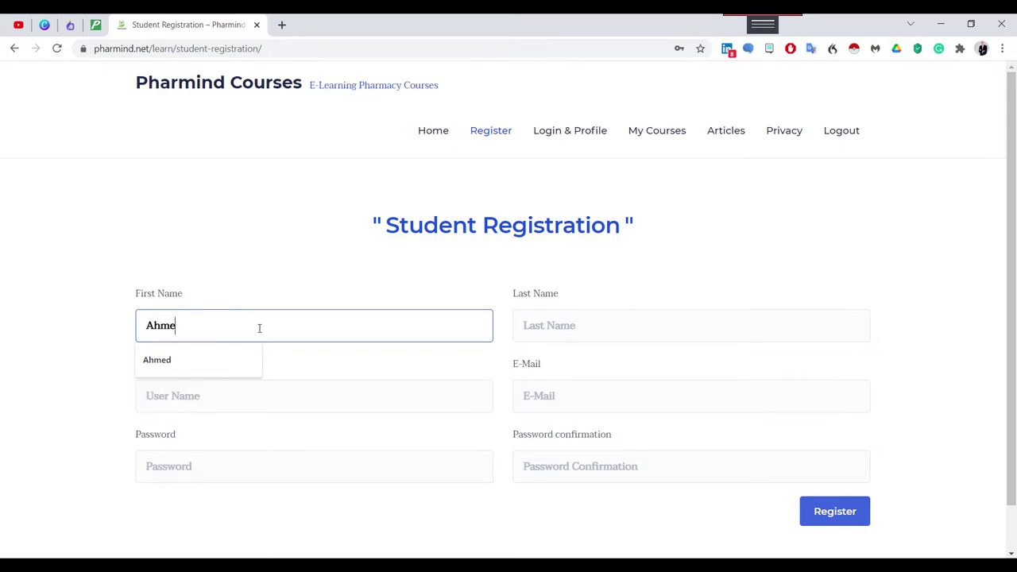
pyautogui.click(598, 320)
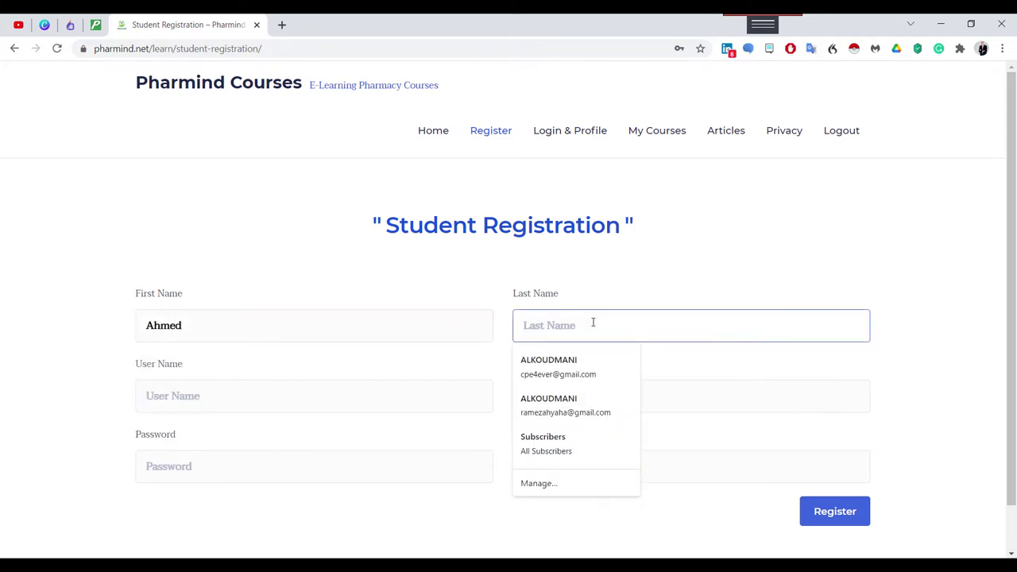
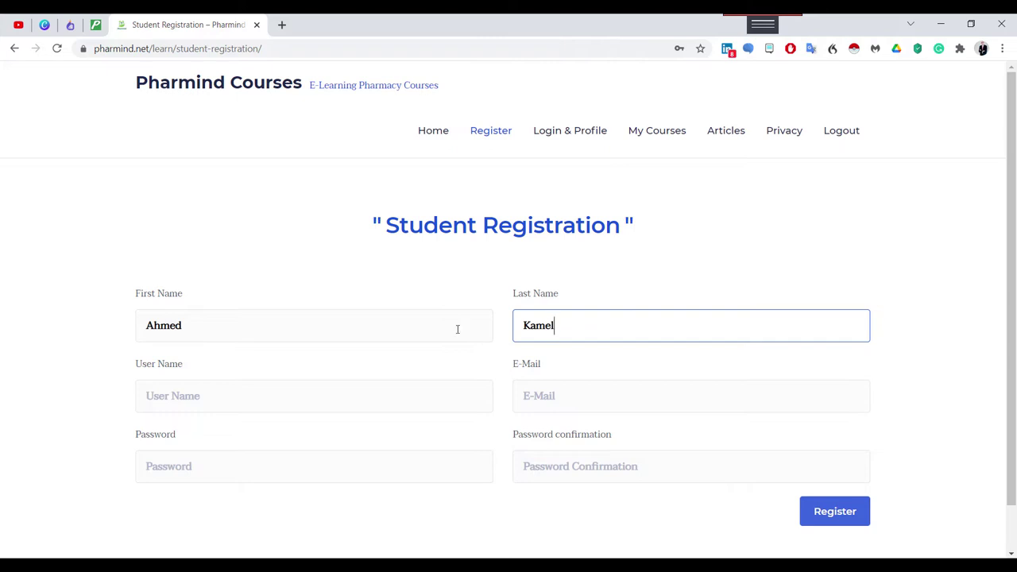
pyautogui.click(253, 398)
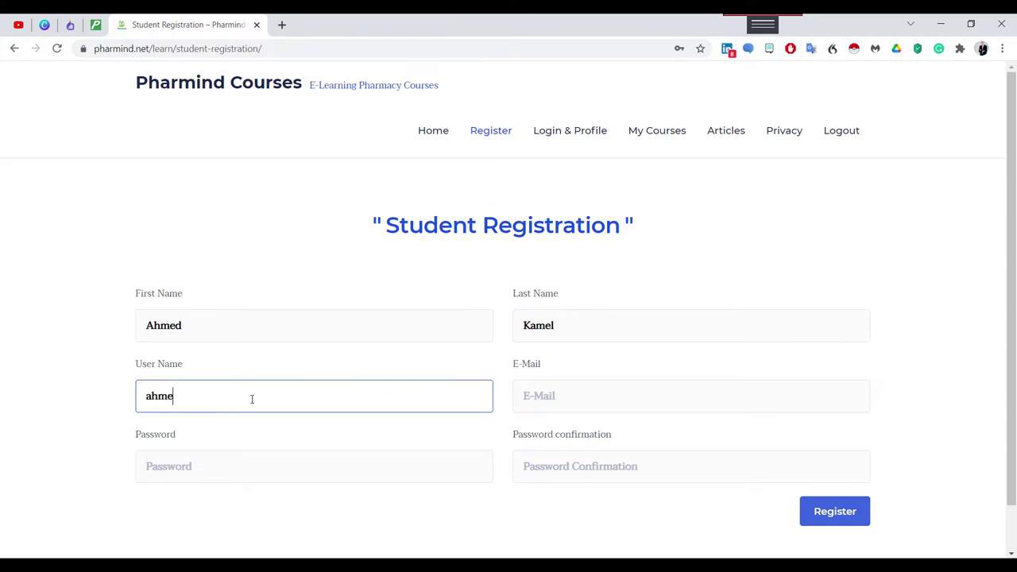
# Fill in the student's e-mail address, accepting the autofill suggestion.
pyautogui.click(574, 399)
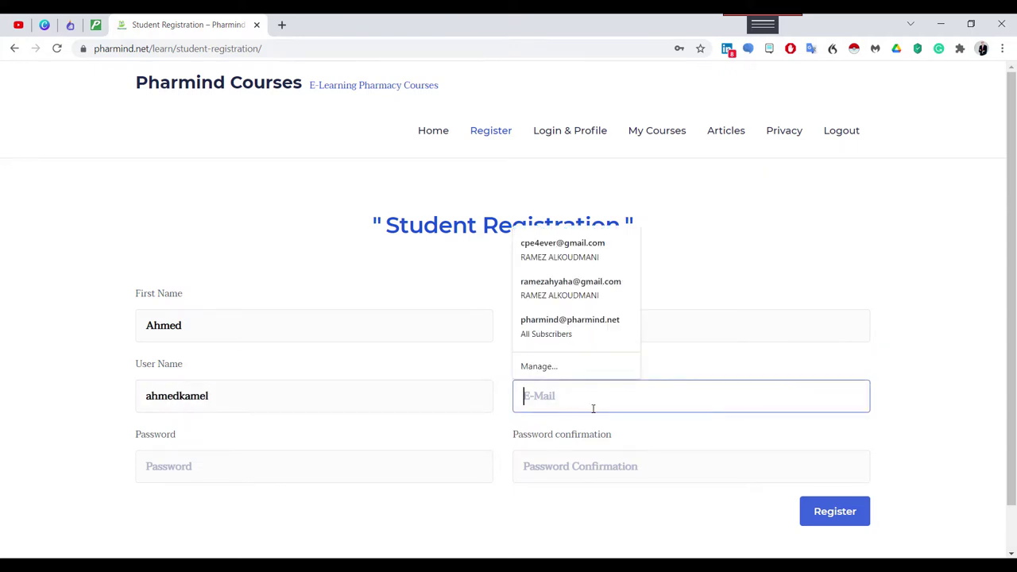
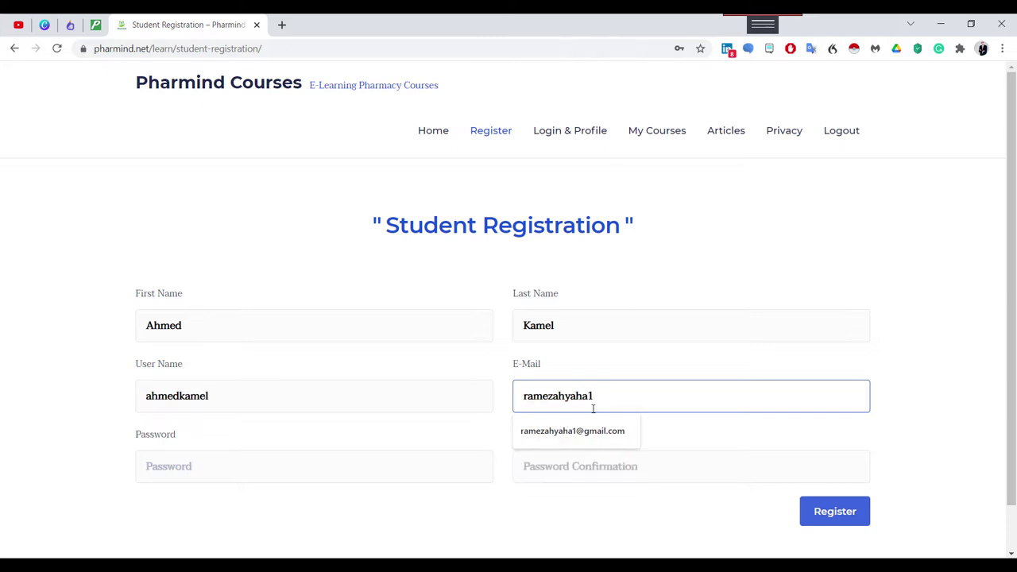
pyautogui.click(585, 430)
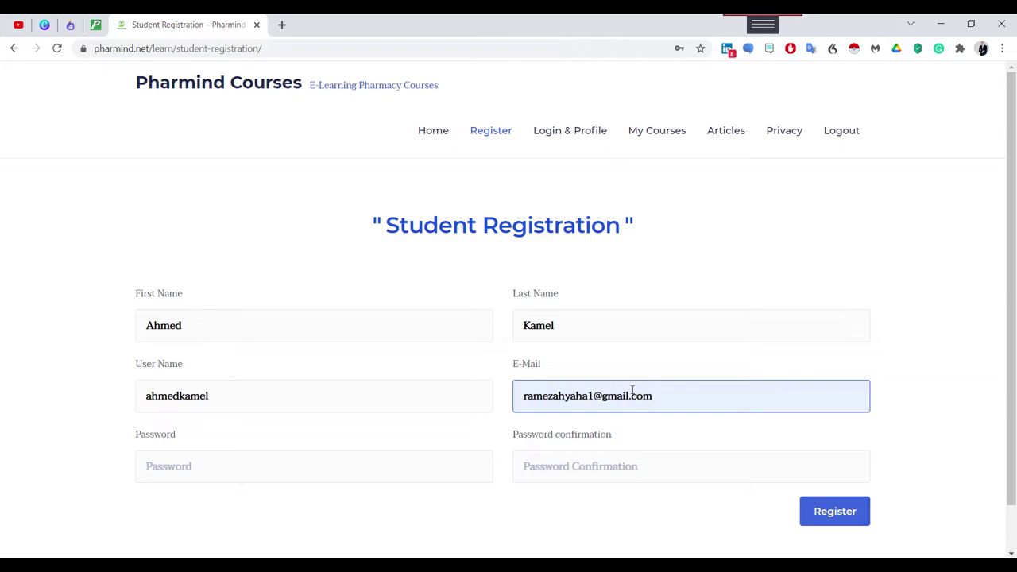
# Enter the account password and retype it correctly in Password confirmation.
pyautogui.click(222, 462)
pyautogui.write('12345678')
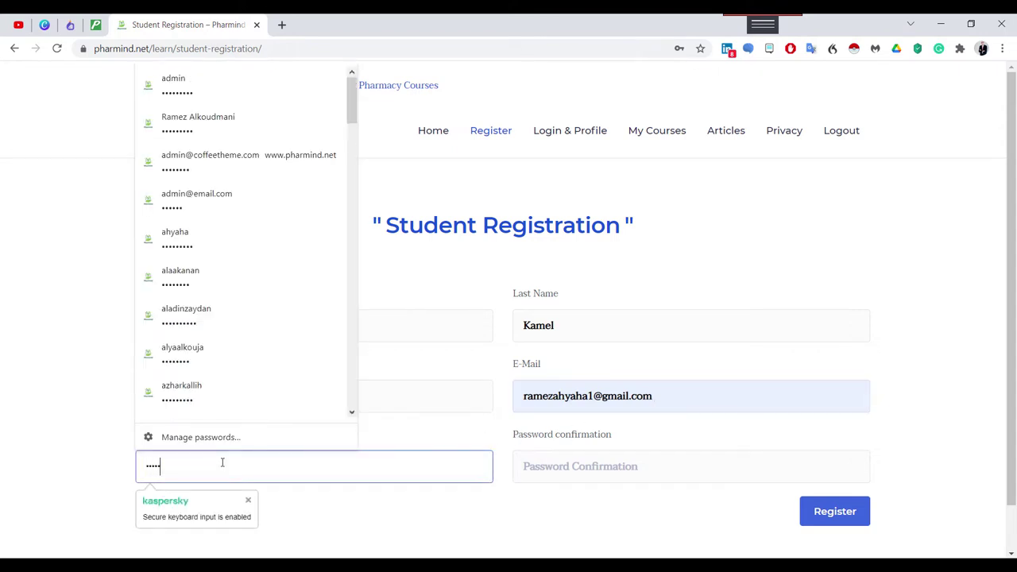
pyautogui.click(341, 518)
pyautogui.click(563, 470)
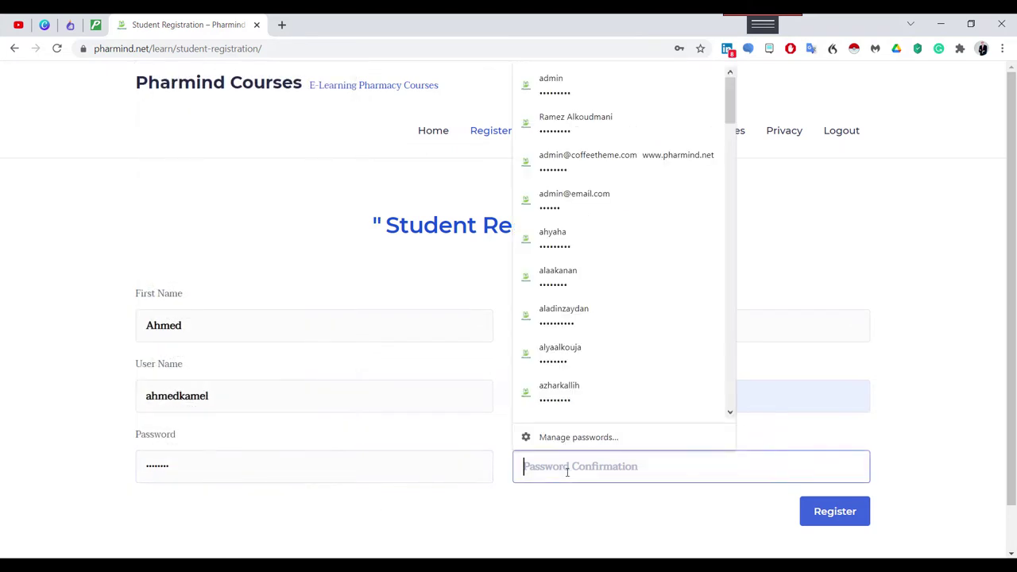
pyautogui.write('12345')
pyautogui.doubleClick(581, 469)
pyautogui.write('12345678')
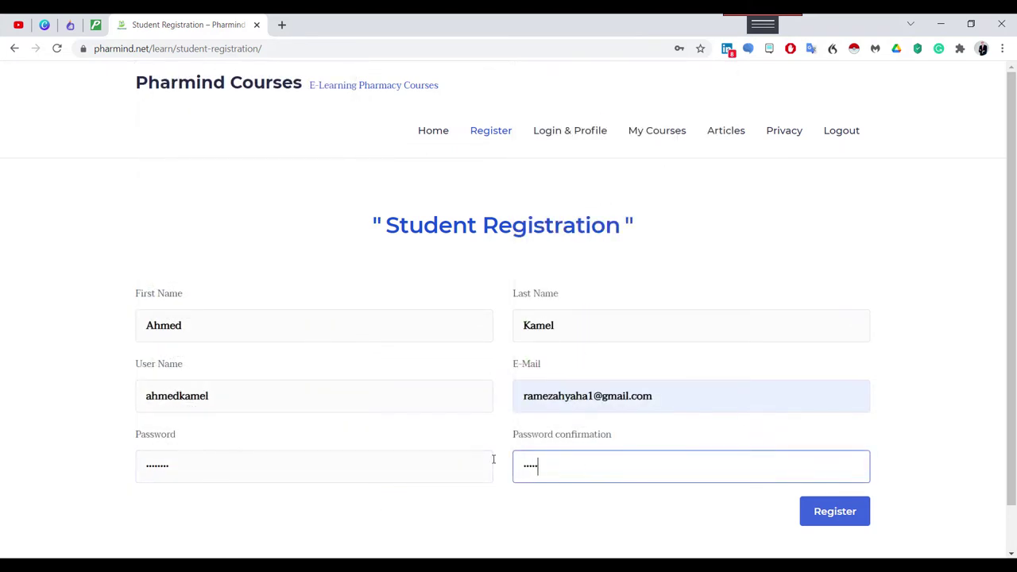
# Submit the form with the Register button, opening the new student's dashboard.
pyautogui.click(579, 520)
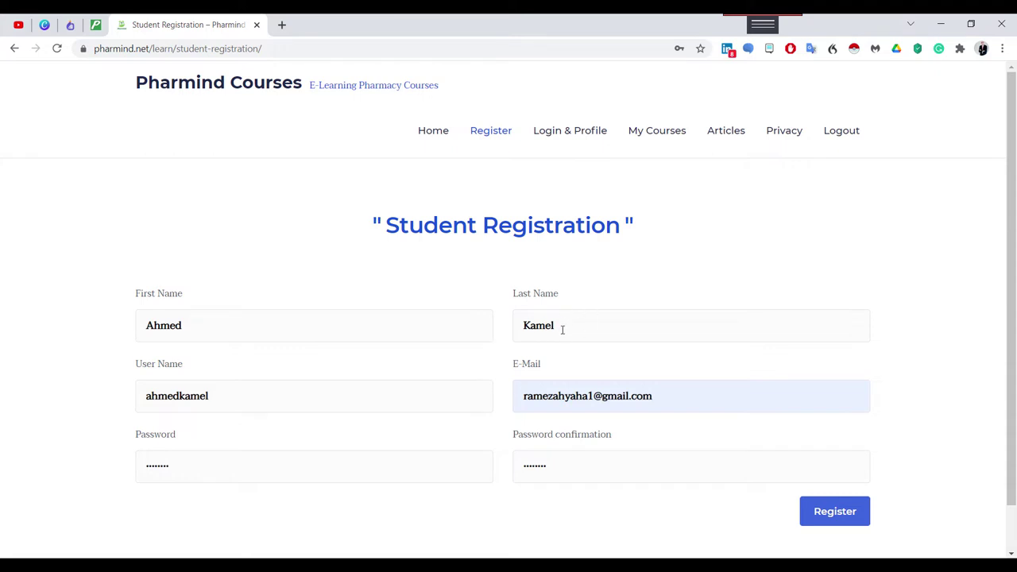
pyautogui.click(835, 513)
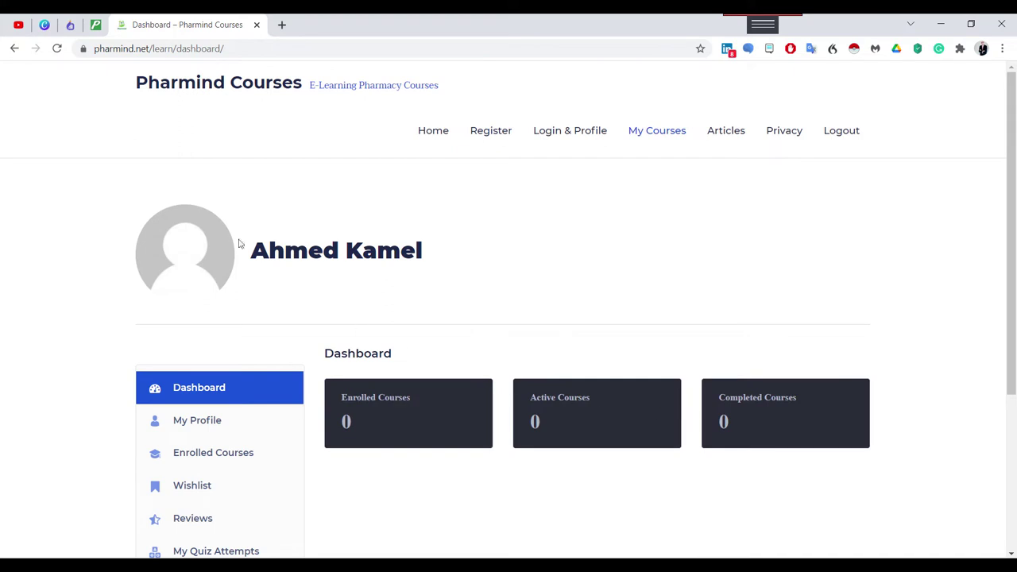
# Open My Profile and review the registered name, username and e-mail.
pyautogui.scroll(-3, 504, 331)
pyautogui.scroll(3, 526, 400)
pyautogui.click(187, 422)
pyautogui.scroll(-2, 468, 414)
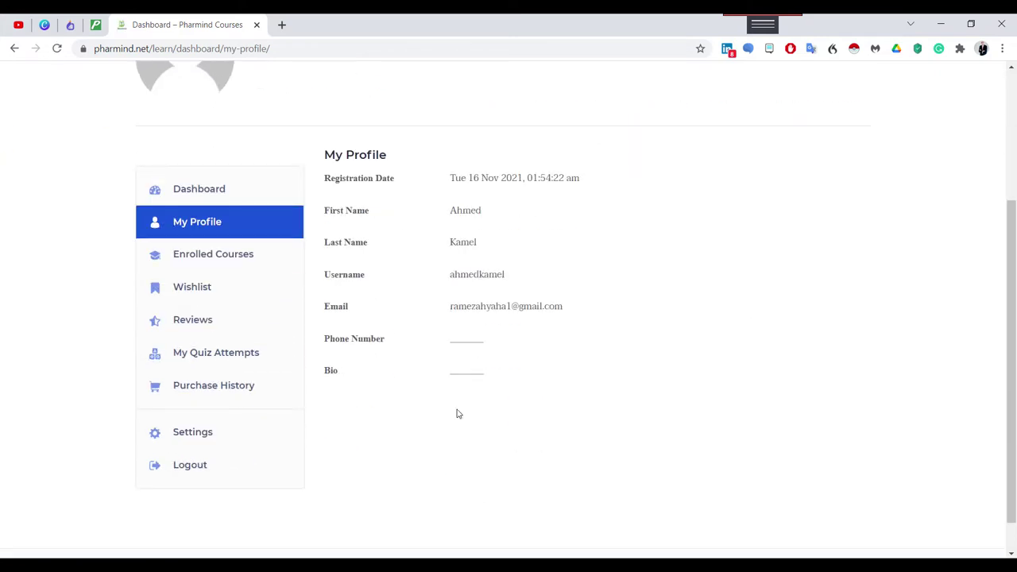
pyautogui.scroll(2, 437, 329)
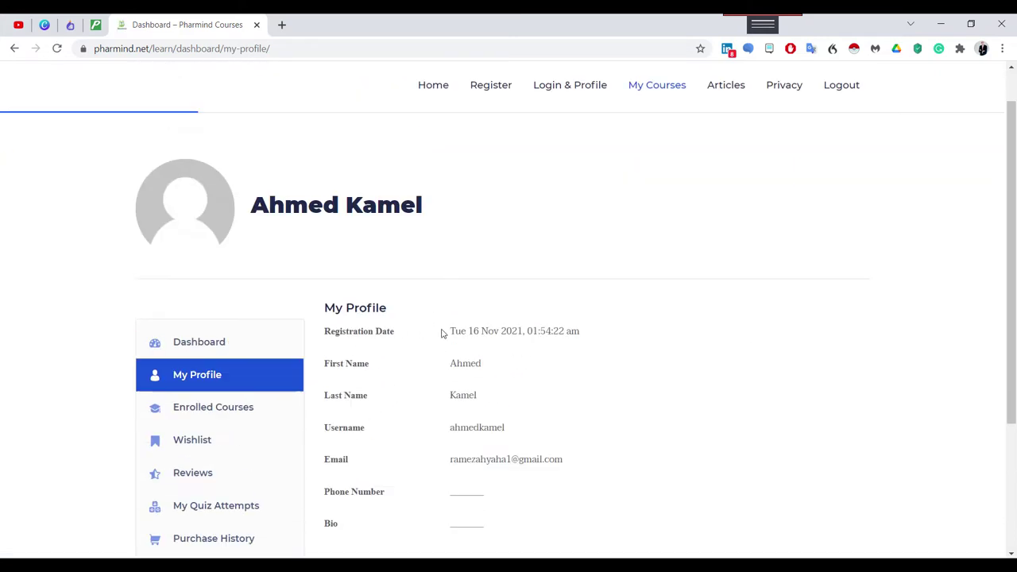
pyautogui.click(559, 136)
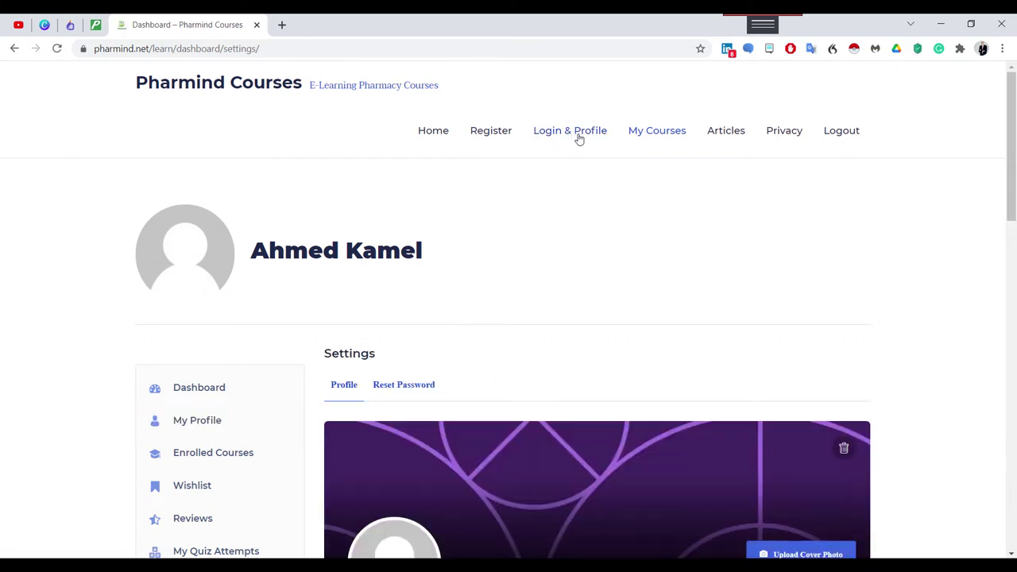
pyautogui.scroll(-3, 493, 388)
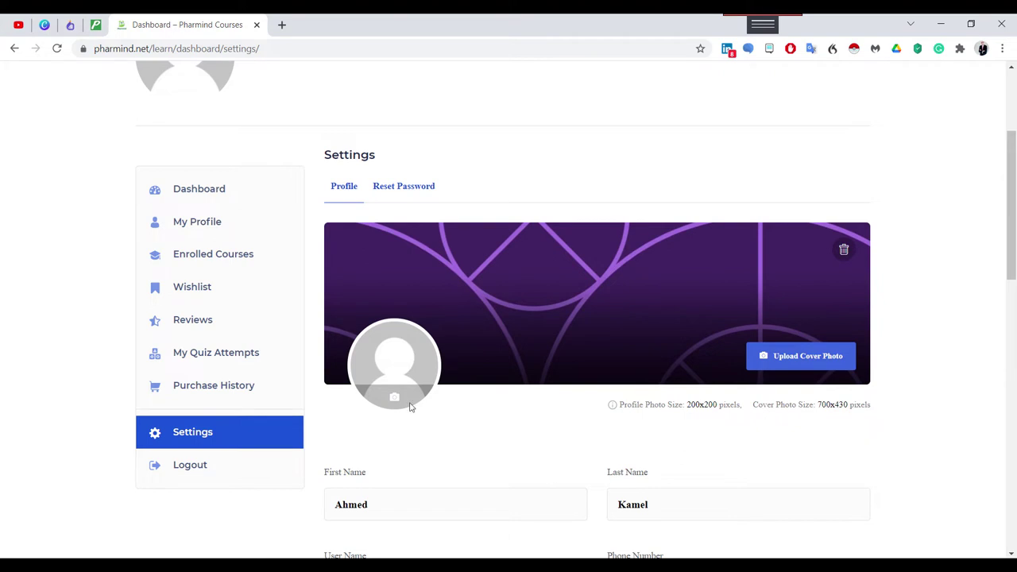
pyautogui.scroll(-3, 453, 468)
pyautogui.scroll(-3, 402, 447)
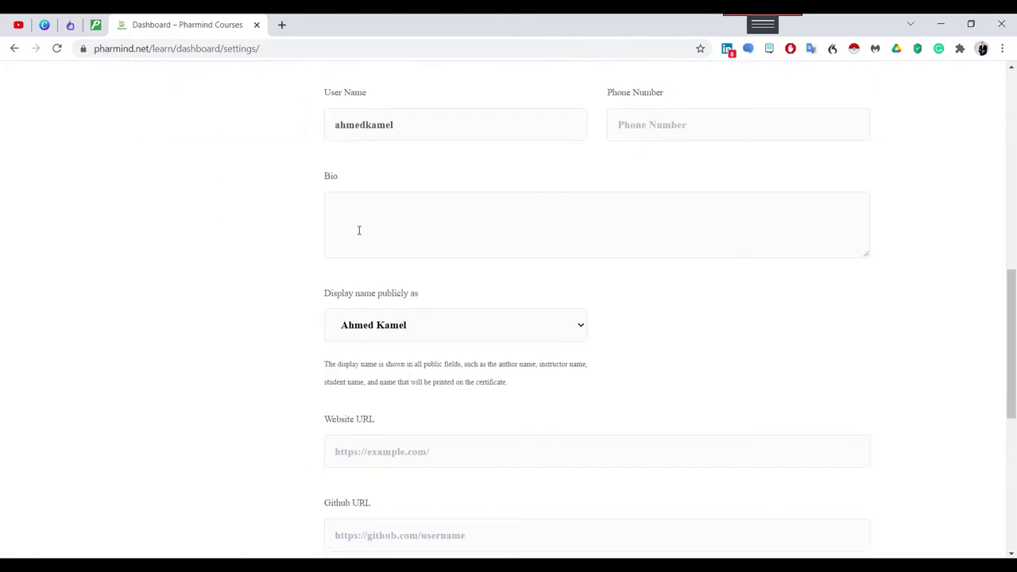
pyautogui.click(368, 207)
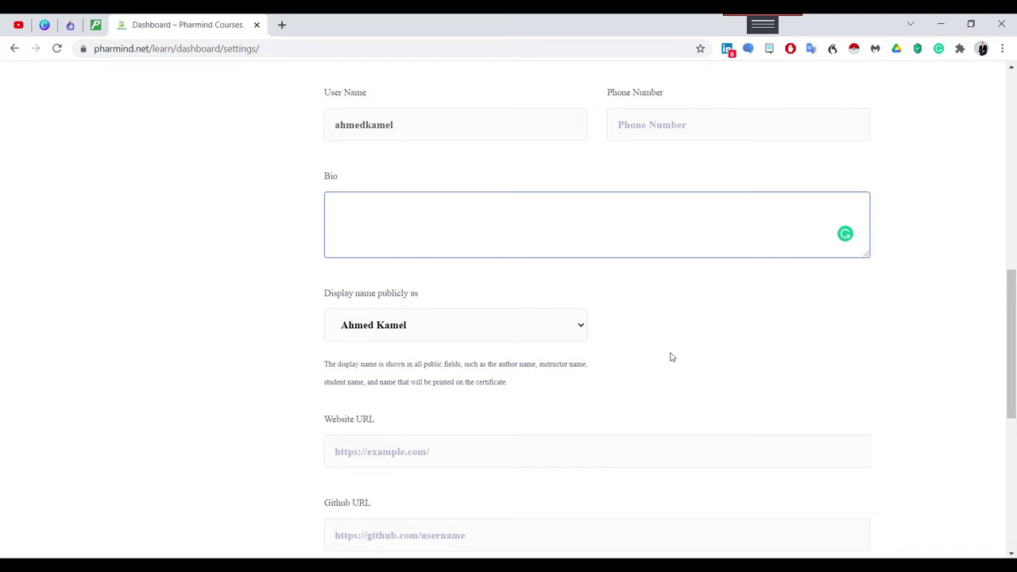
pyautogui.scroll(-2, 752, 382)
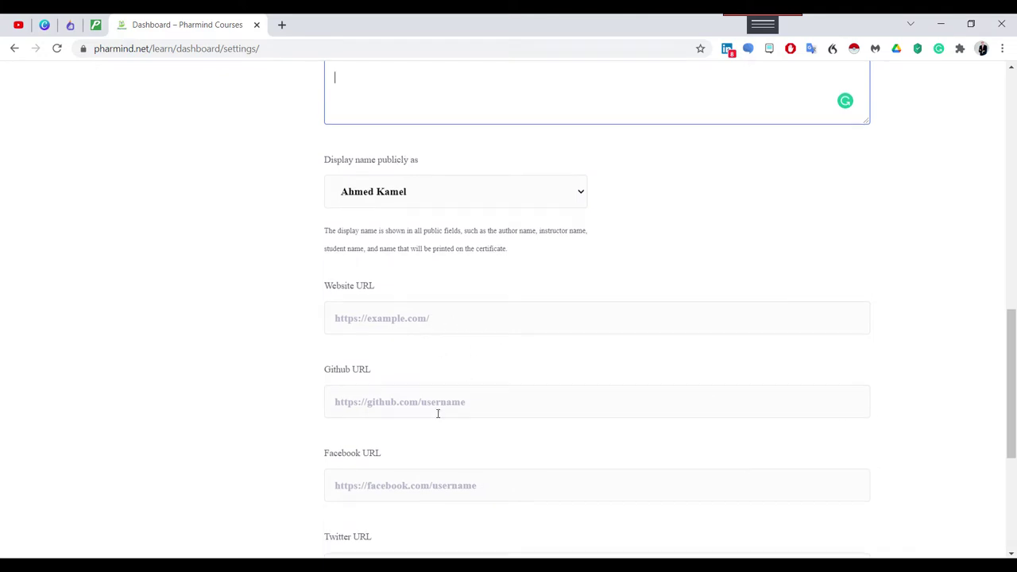
pyautogui.scroll(-2, 433, 417)
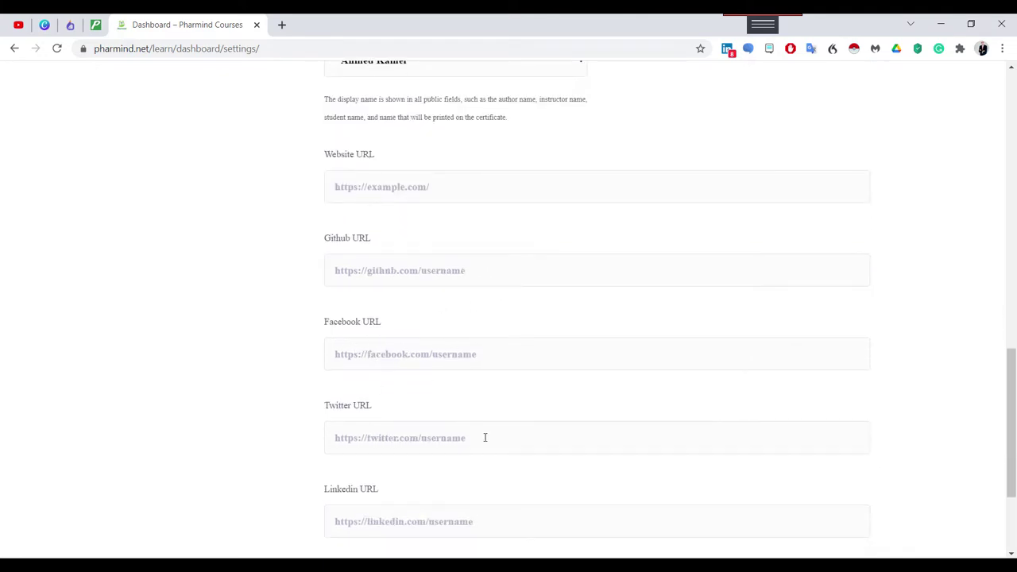
pyautogui.scroll(-3, 484, 436)
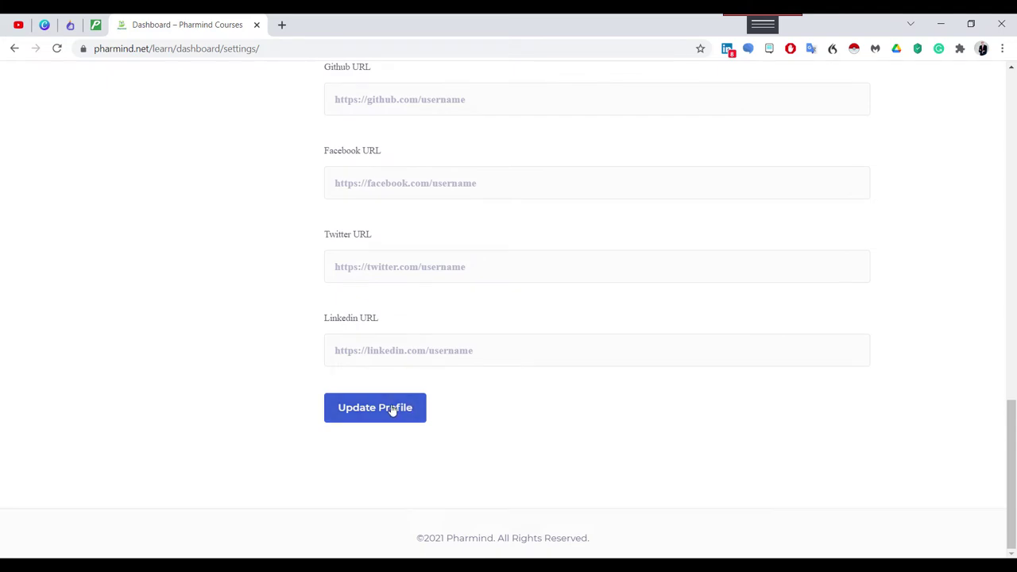
pyautogui.scroll(7, 452, 422)
pyautogui.scroll(3, 506, 237)
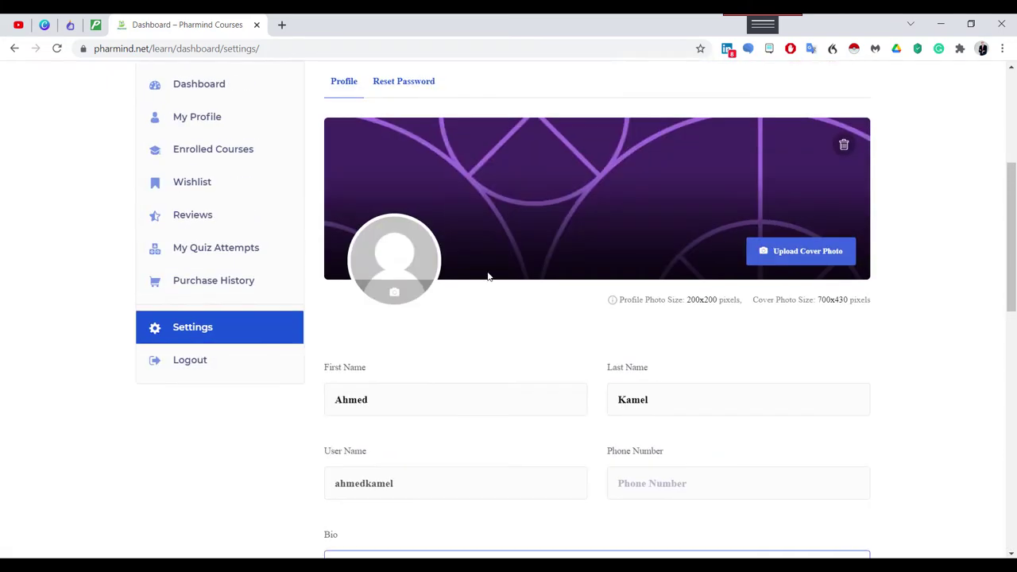
pyautogui.scroll(3, 538, 336)
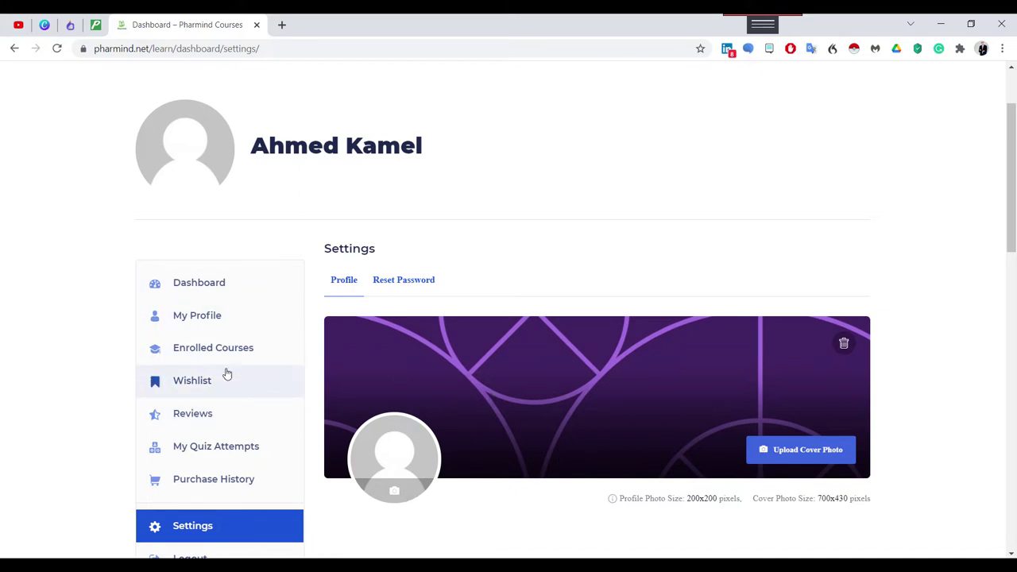
# Review the empty Enrolled Courses list, then go to the Wishlist page.
pyautogui.click(204, 358)
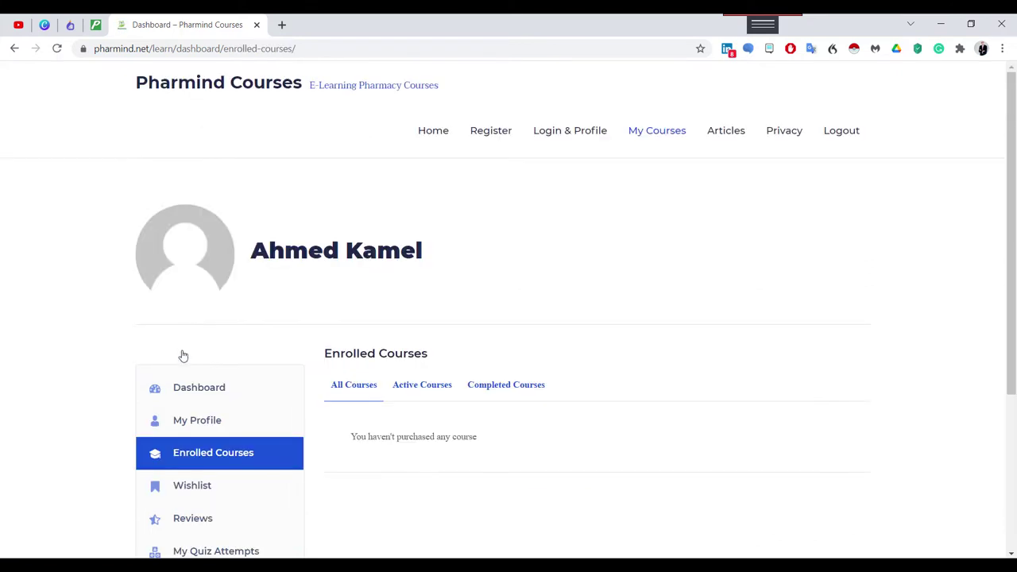
pyautogui.scroll(-3, 508, 422)
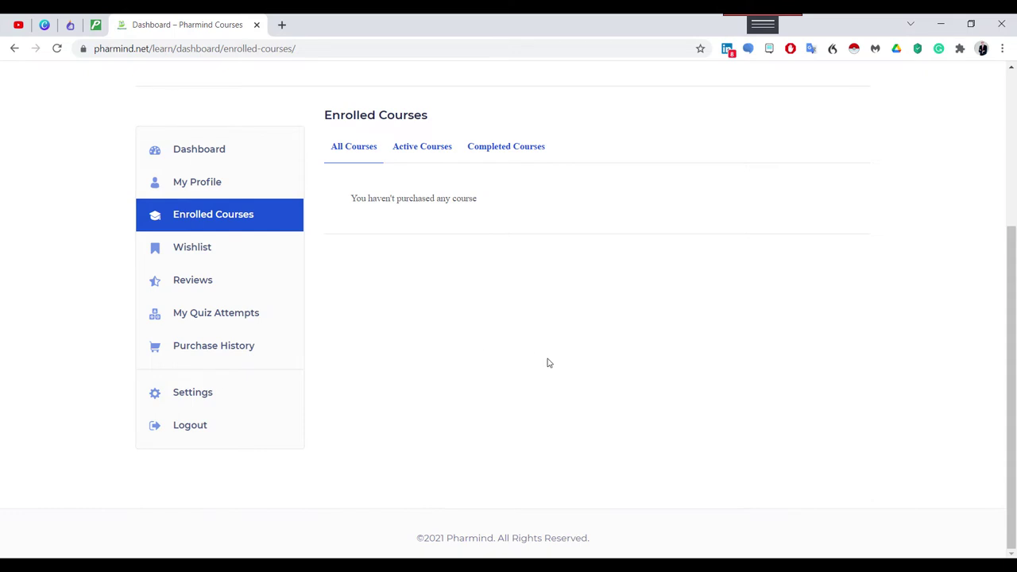
pyautogui.scroll(3, 602, 342)
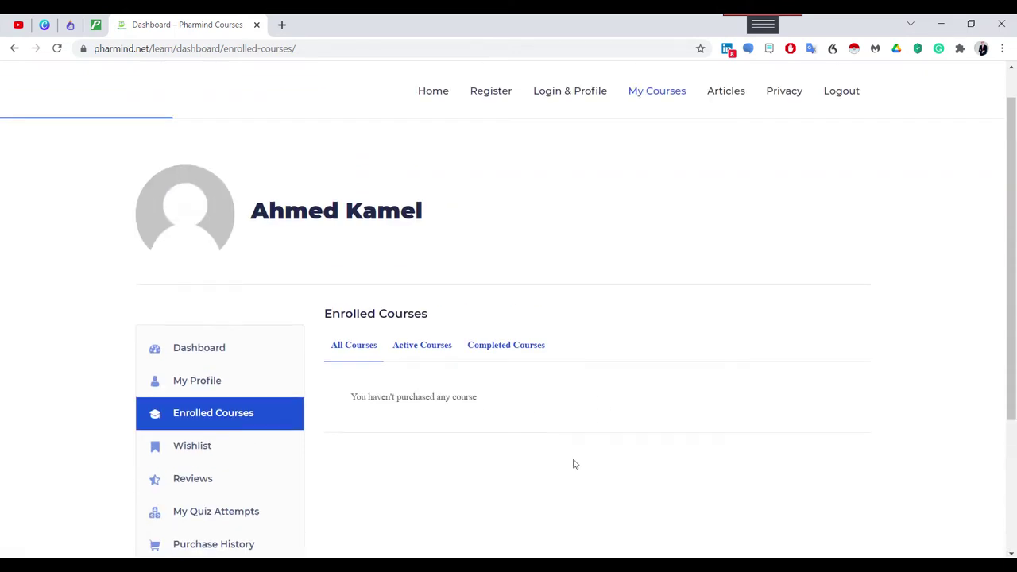
pyautogui.moveTo(441, 218); pyautogui.dragTo(318, 232)
pyautogui.tripleClick(359, 211)
pyautogui.click(466, 239)
pyautogui.scroll(-3, 482, 440)
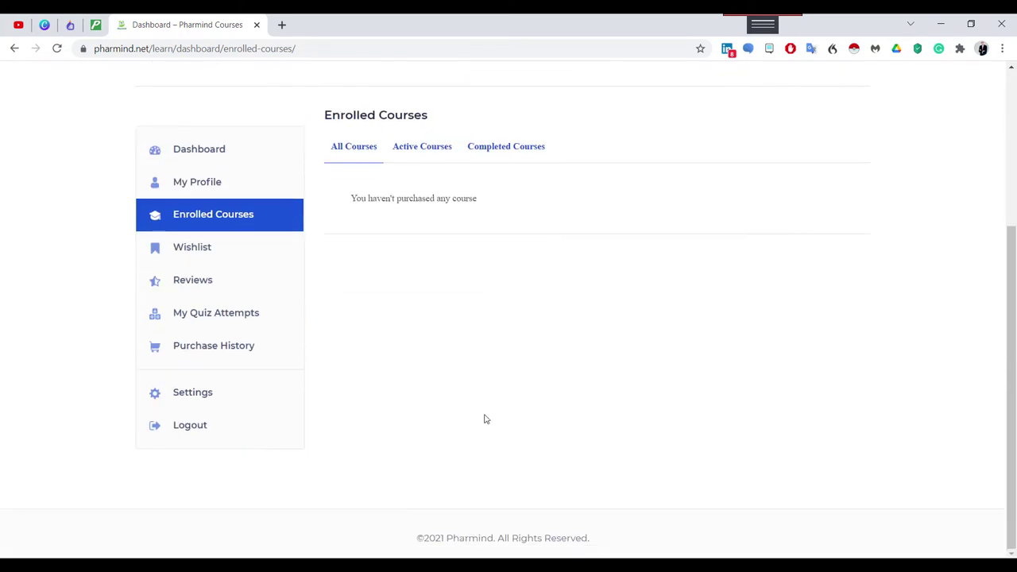
pyautogui.scroll(3, 483, 417)
pyautogui.scroll(-1, 397, 463)
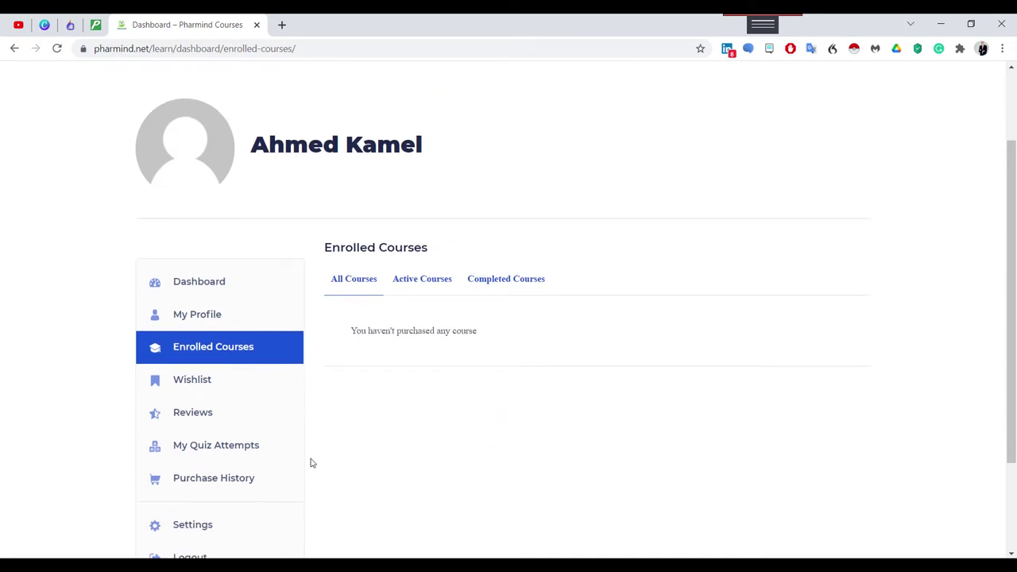
pyautogui.click(214, 390)
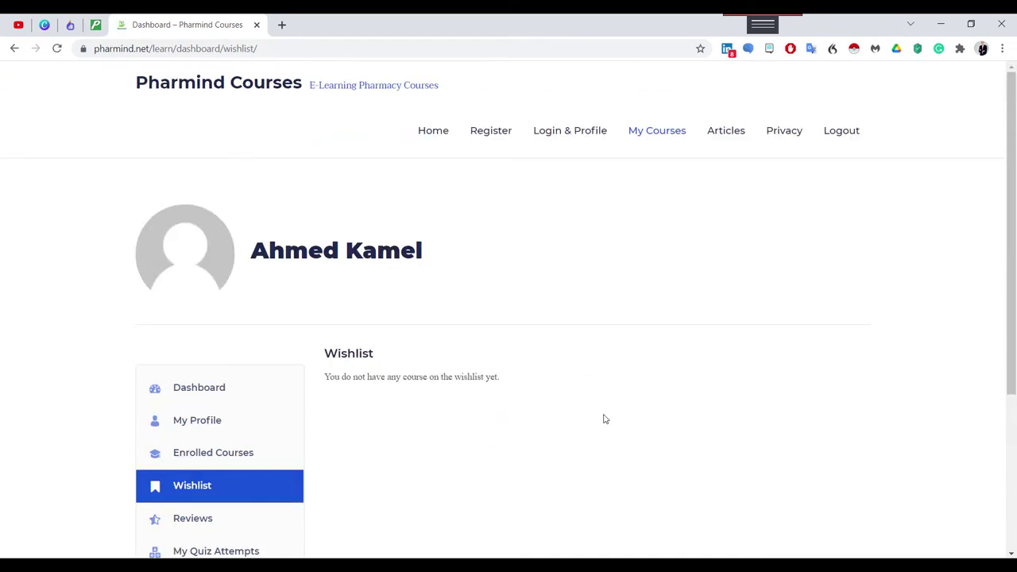
# Bookmark the Pharmind Antibiotics Review course card on the home page.
pyautogui.scroll(-3, 540, 442)
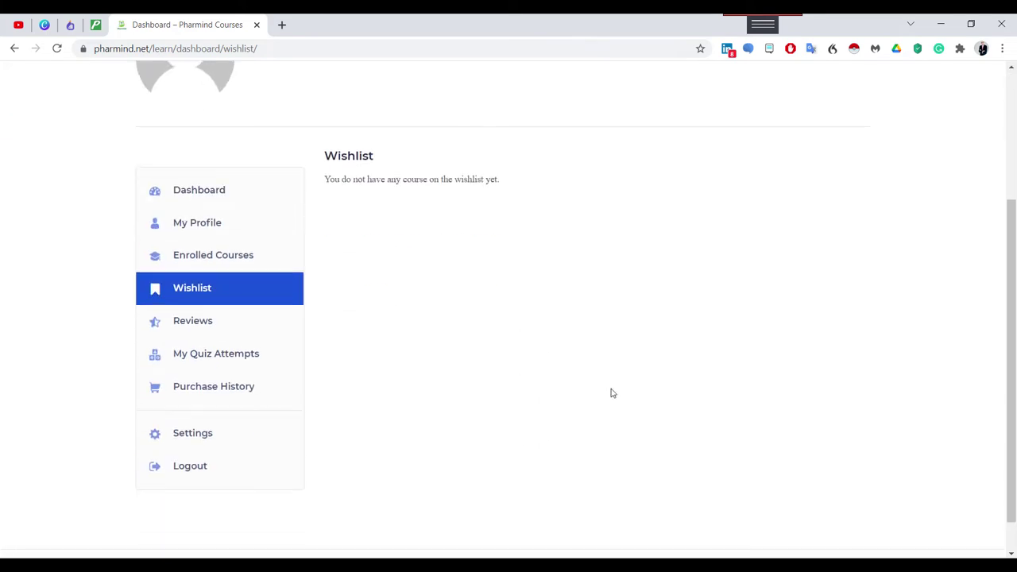
pyautogui.scroll(3, 611, 392)
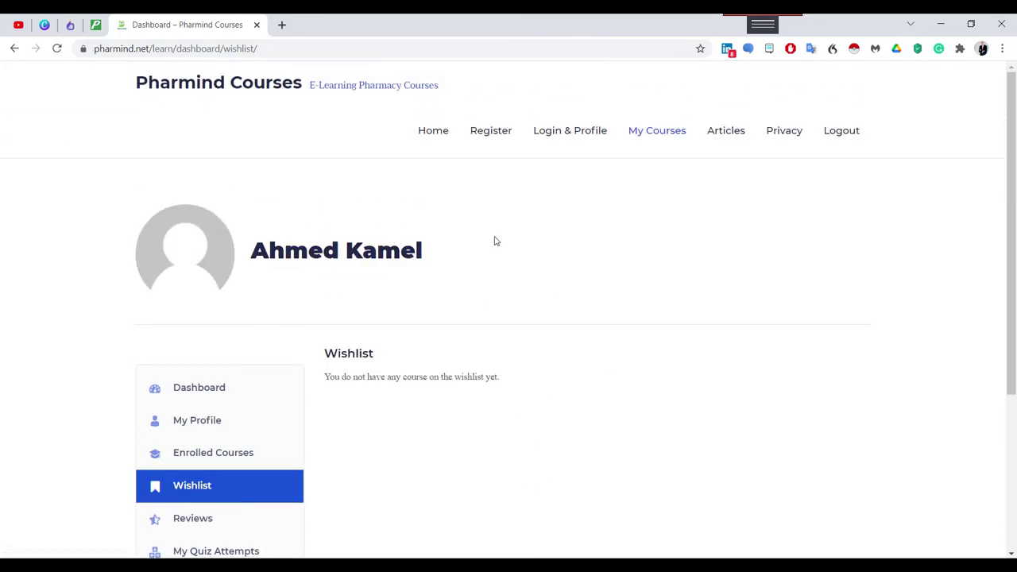
pyautogui.click(425, 131)
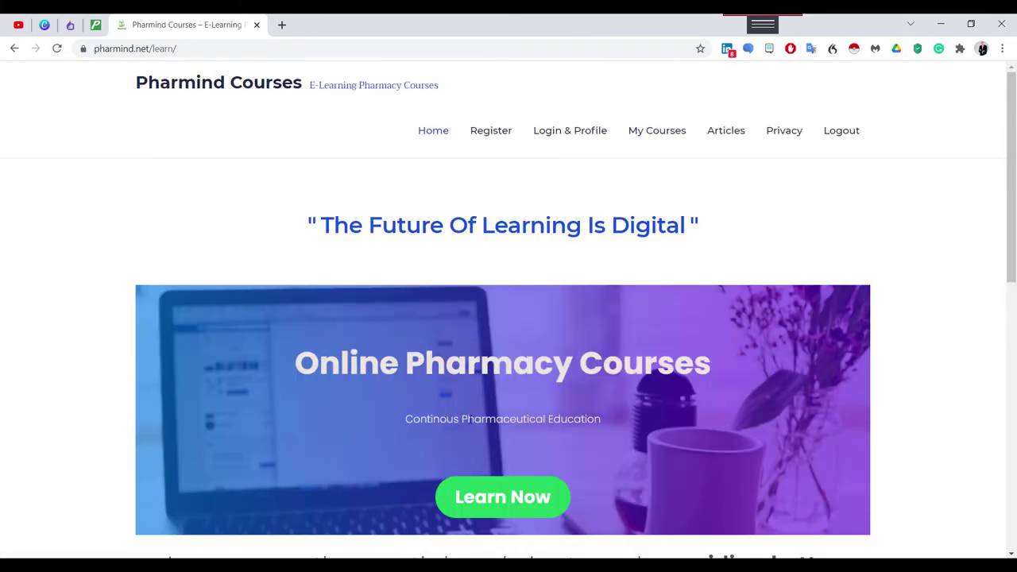
pyautogui.scroll(-5, 483, 442)
pyautogui.scroll(-3, 482, 442)
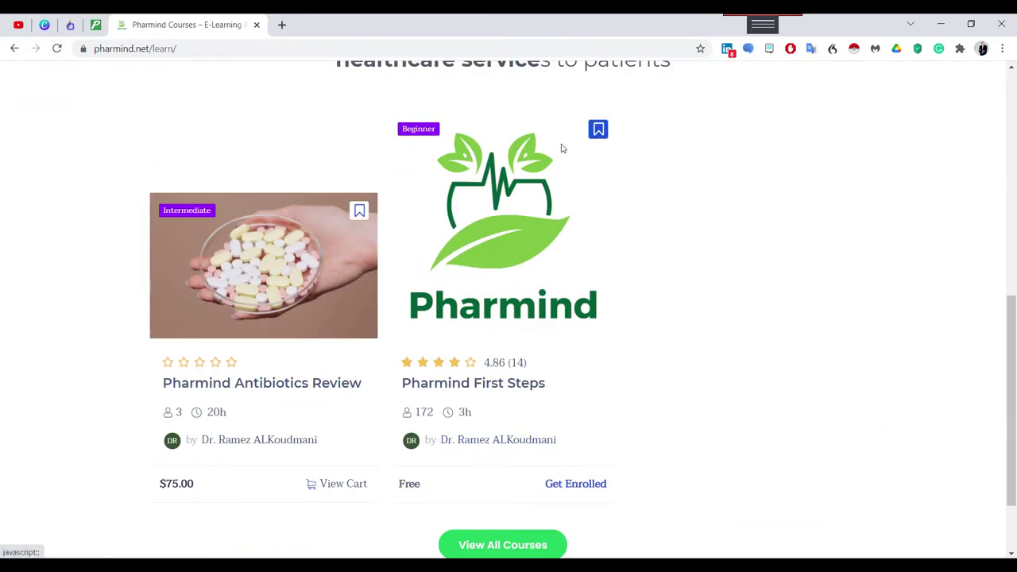
pyautogui.click(359, 210)
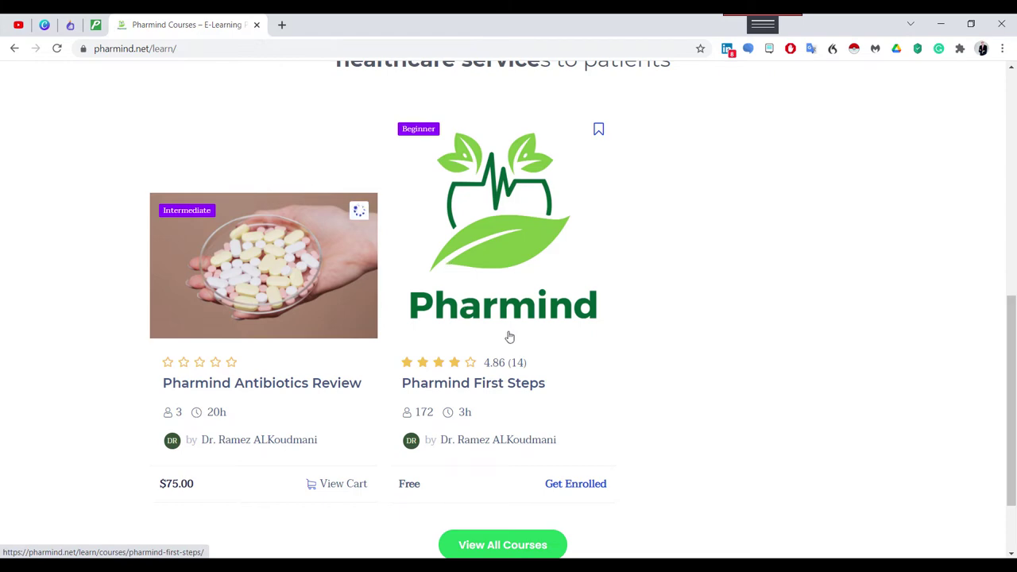
# Confirm Pharmind Antibiotics Review now appears in the dashboard's Wishlist.
pyautogui.scroll(6, 544, 355)
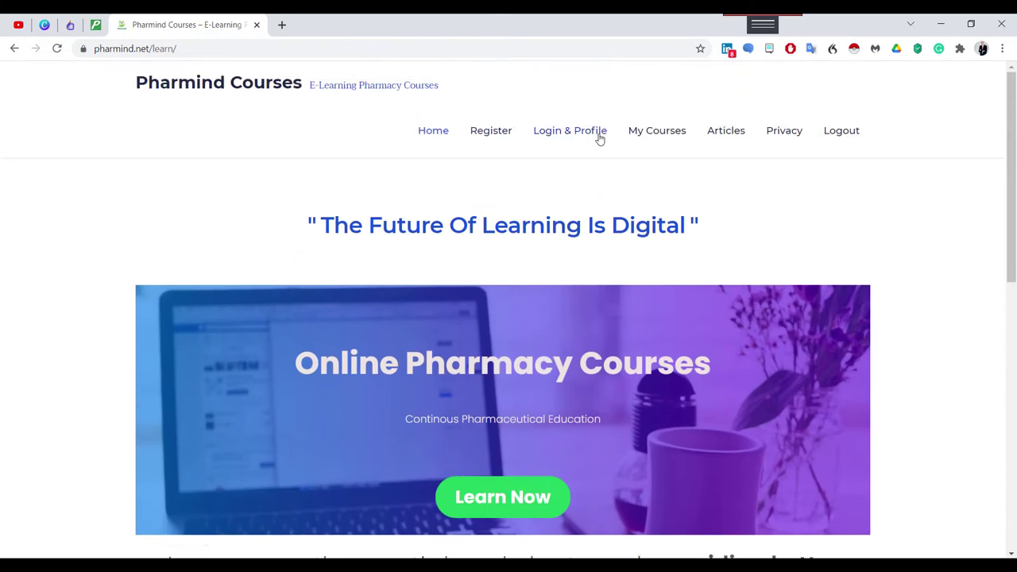
pyautogui.click(587, 130)
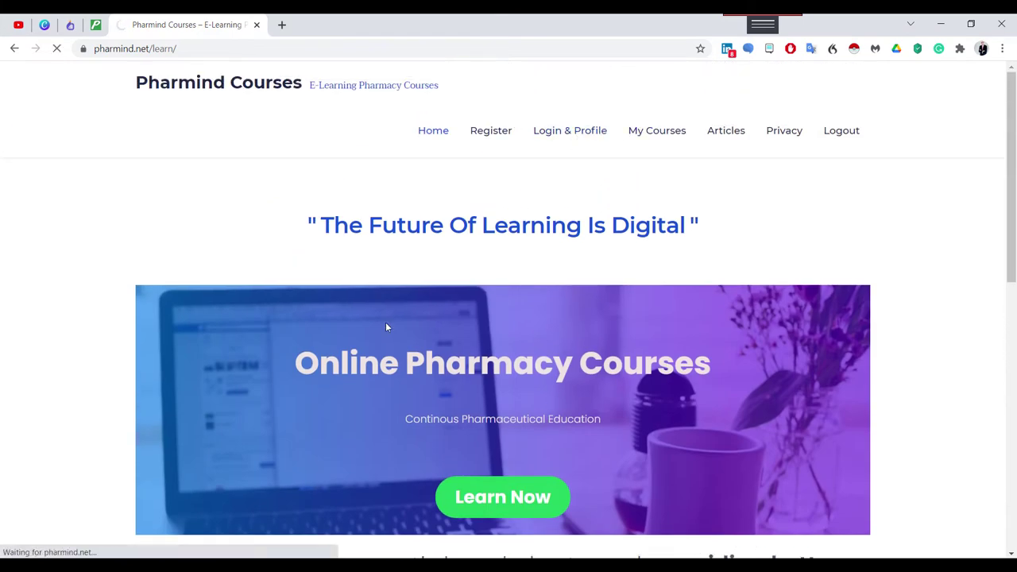
pyautogui.scroll(-3, 317, 338)
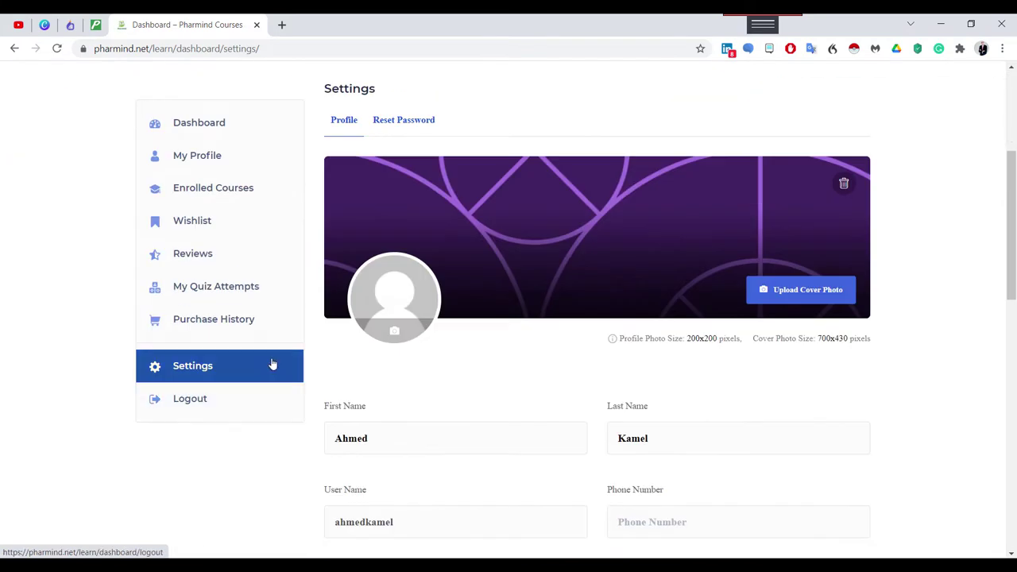
pyautogui.click(206, 230)
pyautogui.scroll(-3, 512, 428)
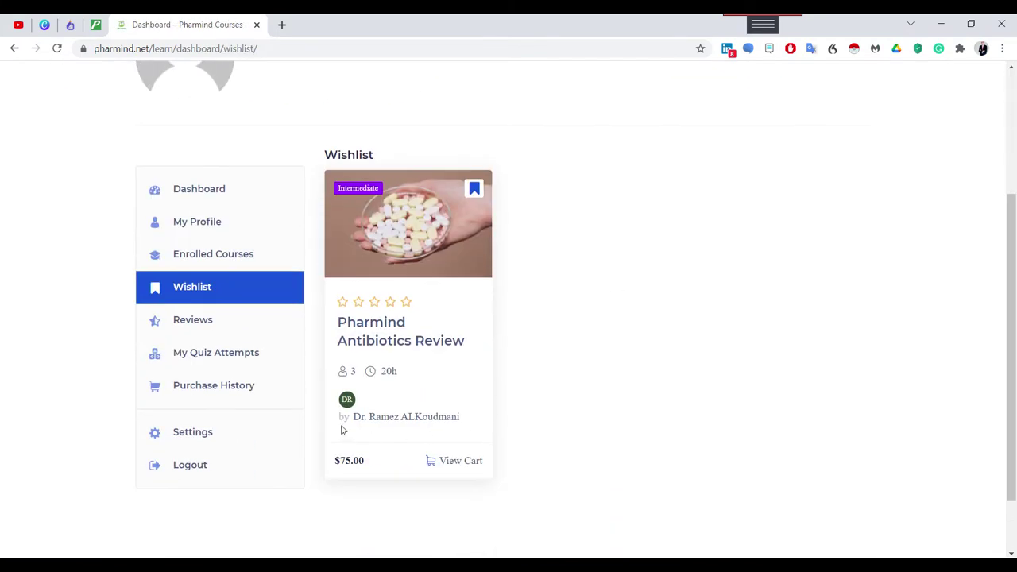
pyautogui.click(195, 320)
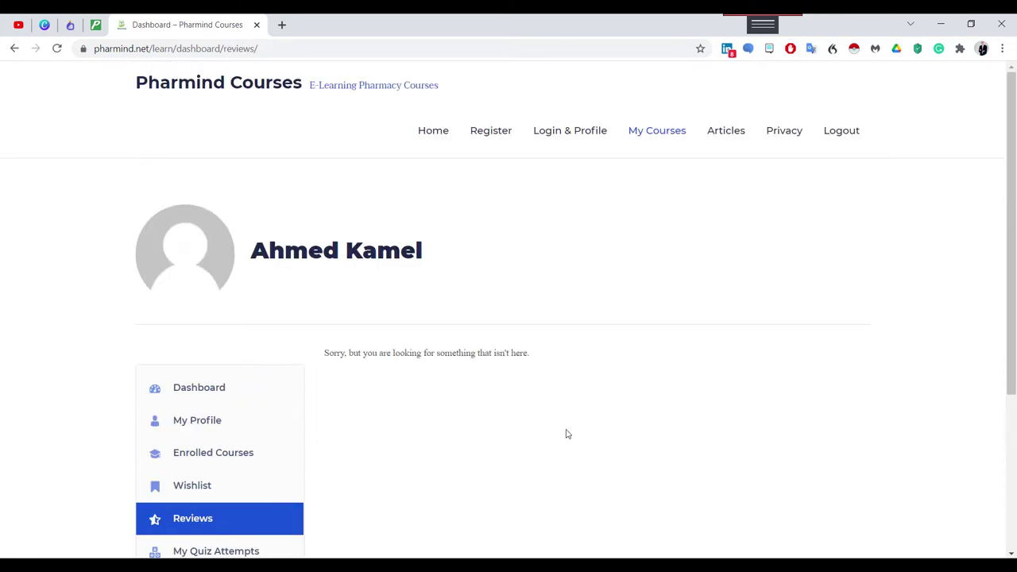
# View My Quiz Attempts, which shows no quiz attempted yet.
pyautogui.scroll(-3, 566, 393)
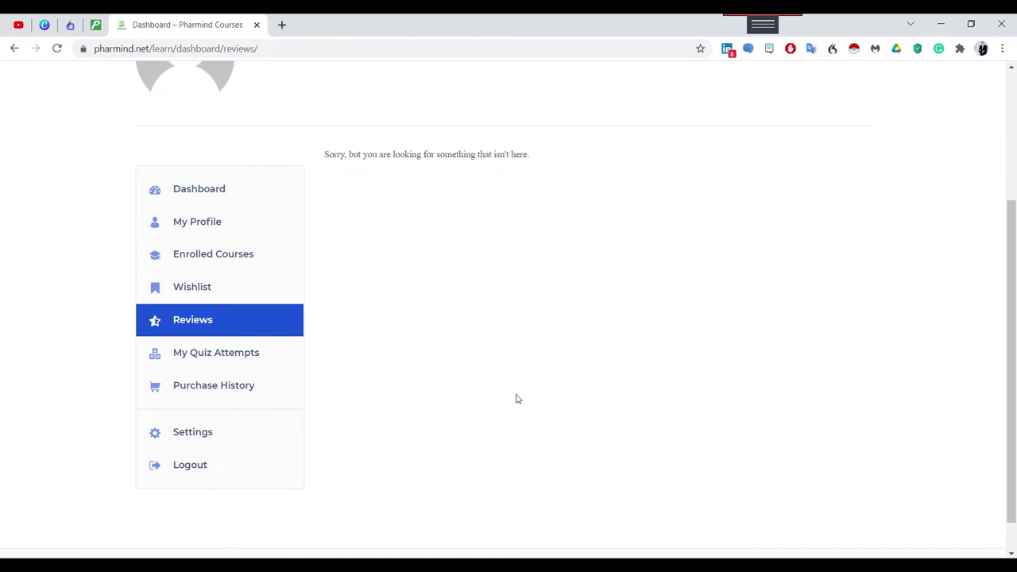
pyautogui.click(220, 361)
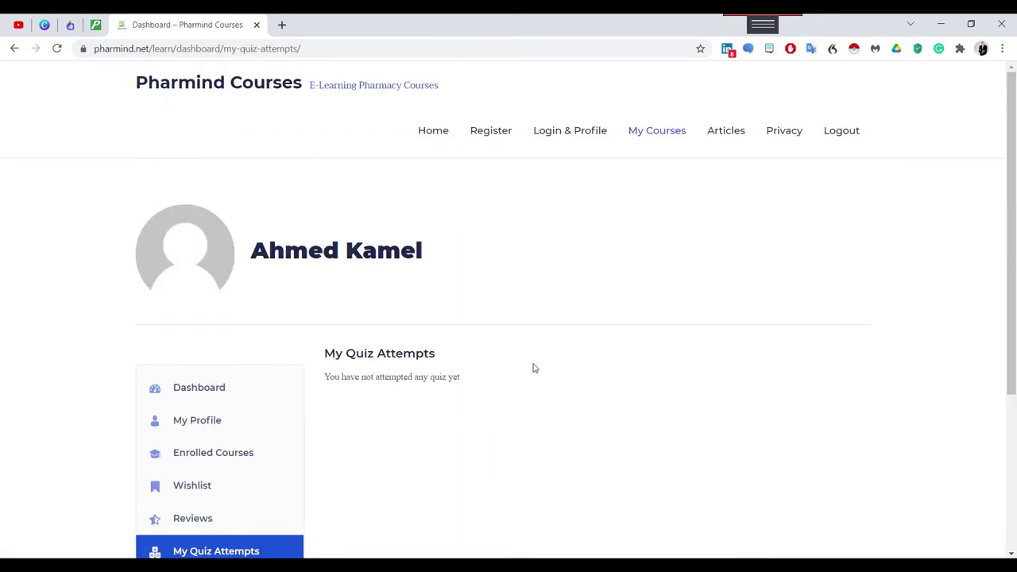
pyautogui.scroll(-3, 424, 452)
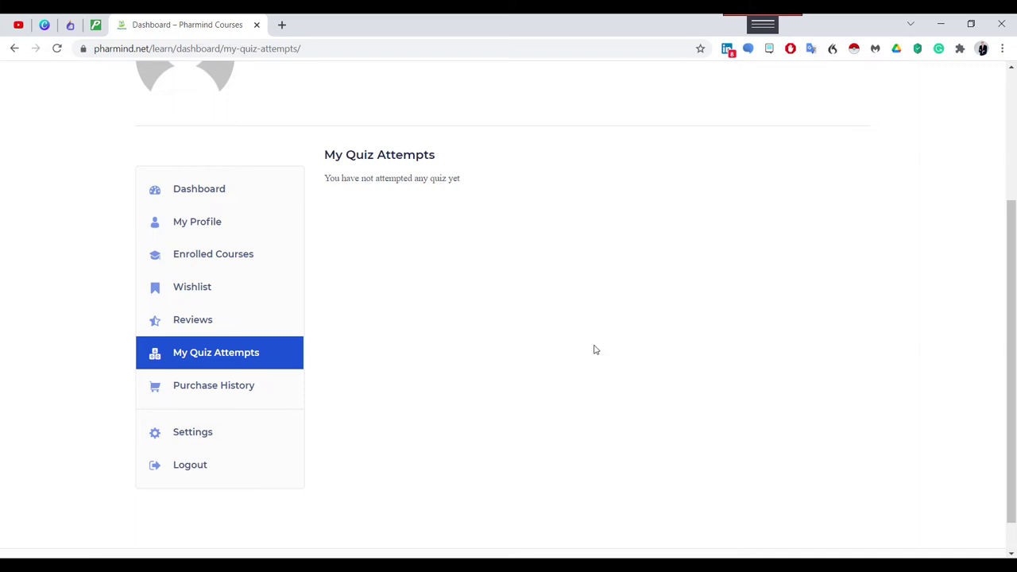
# Check the empty Purchase History, then go to the account Settings page.
pyautogui.click(221, 394)
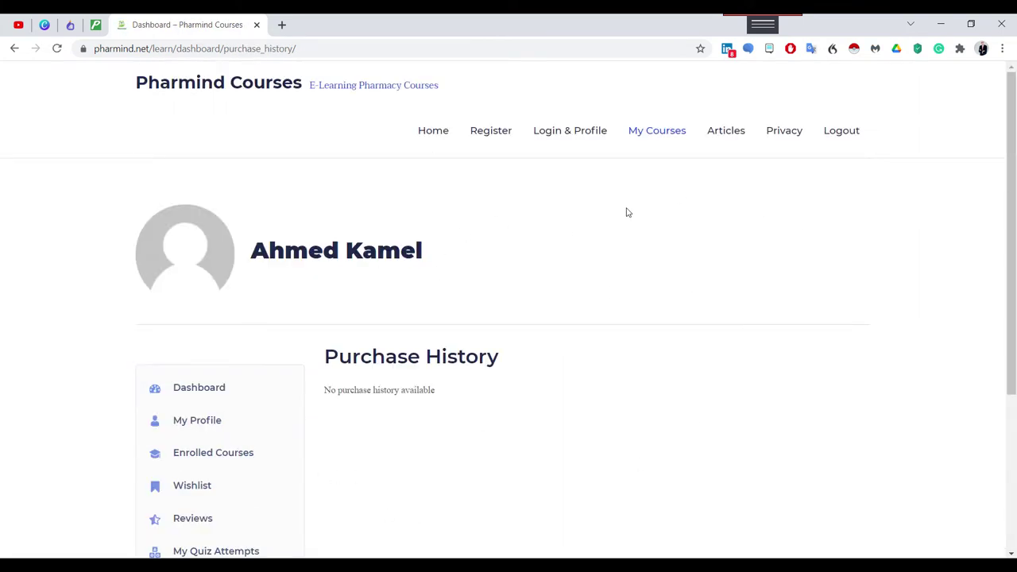
pyautogui.scroll(-3, 628, 390)
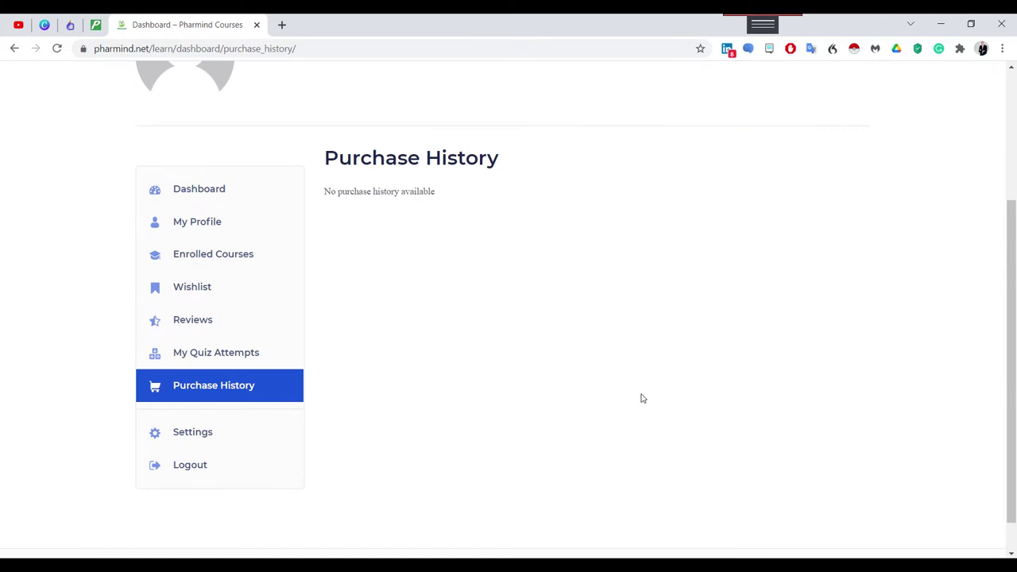
pyautogui.scroll(-1, 643, 402)
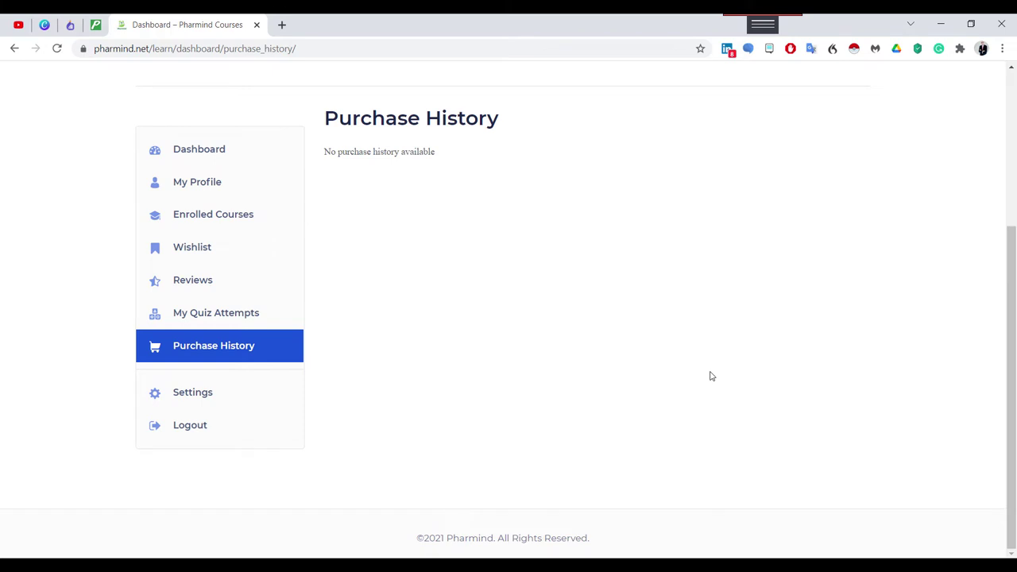
pyautogui.scroll(3, 703, 393)
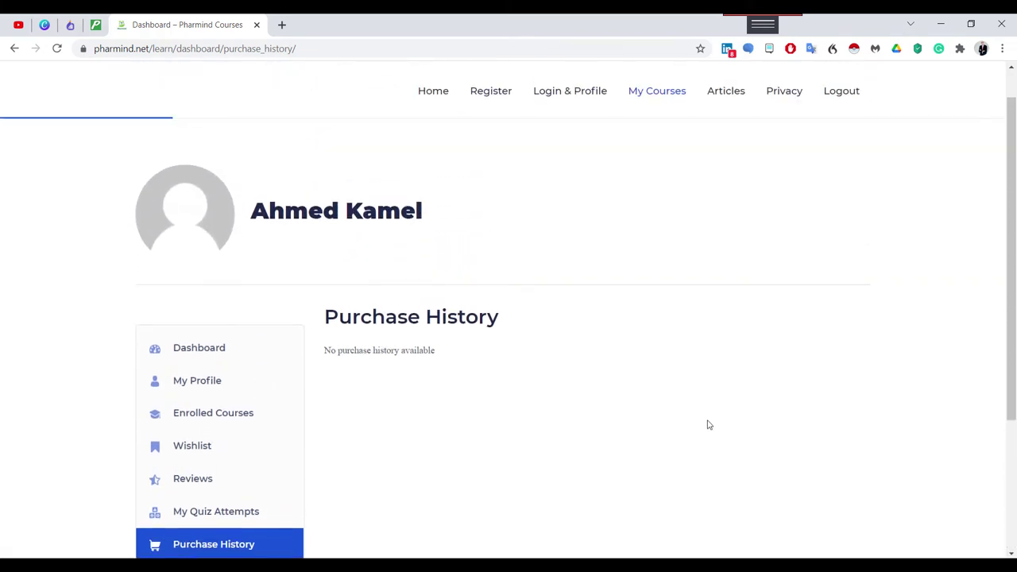
pyautogui.scroll(1, 709, 428)
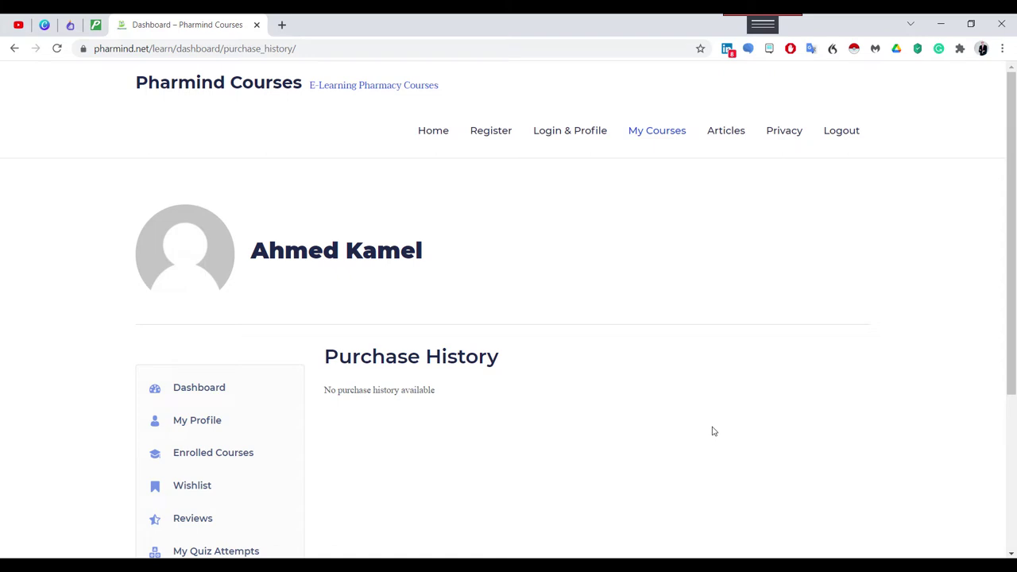
pyautogui.scroll(-3, 681, 465)
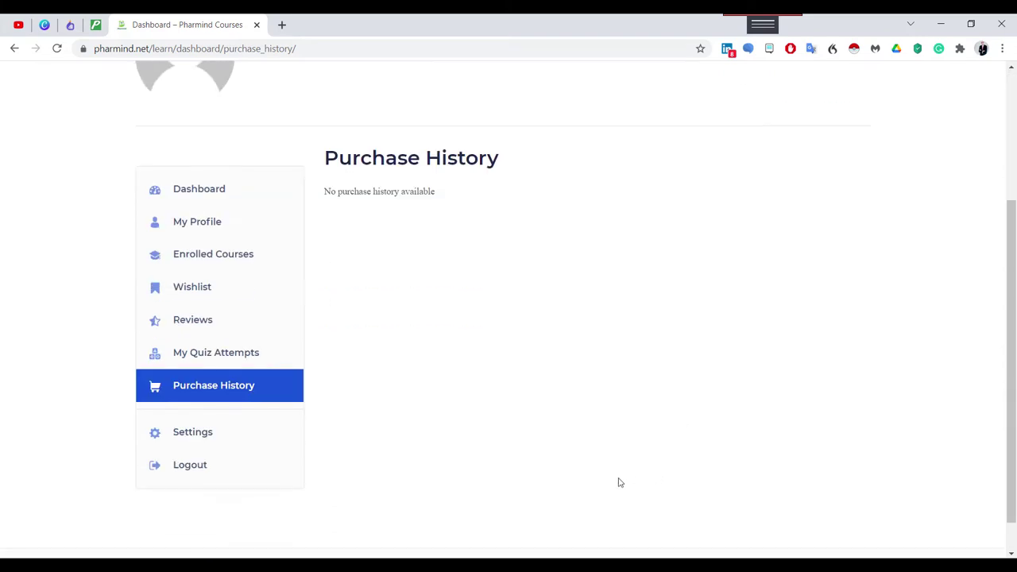
pyautogui.click(198, 436)
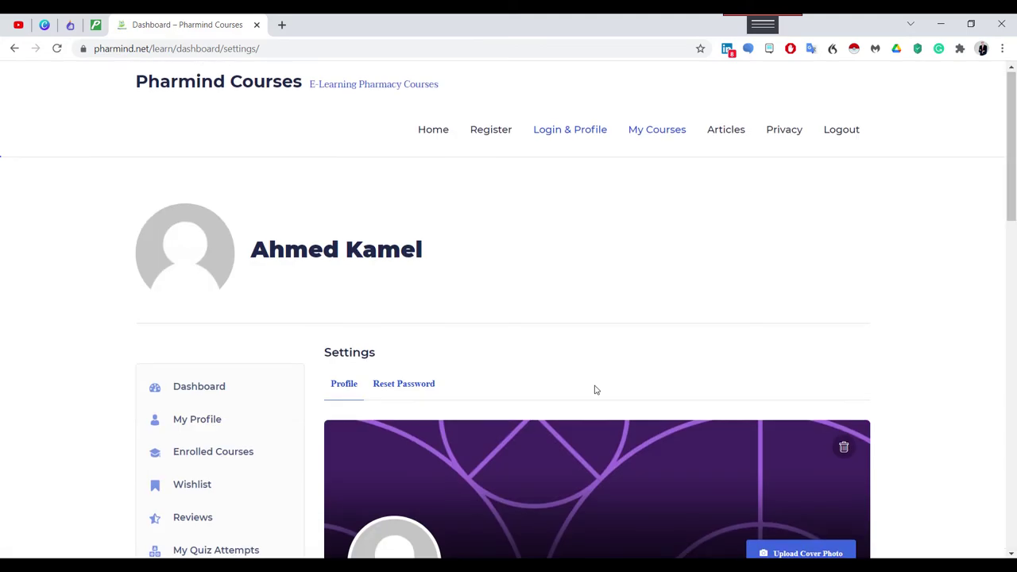
# Scroll through the Profile tab's name, user name, bio and display name fields.
pyautogui.scroll(-5, 594, 390)
pyautogui.scroll(-3, 556, 310)
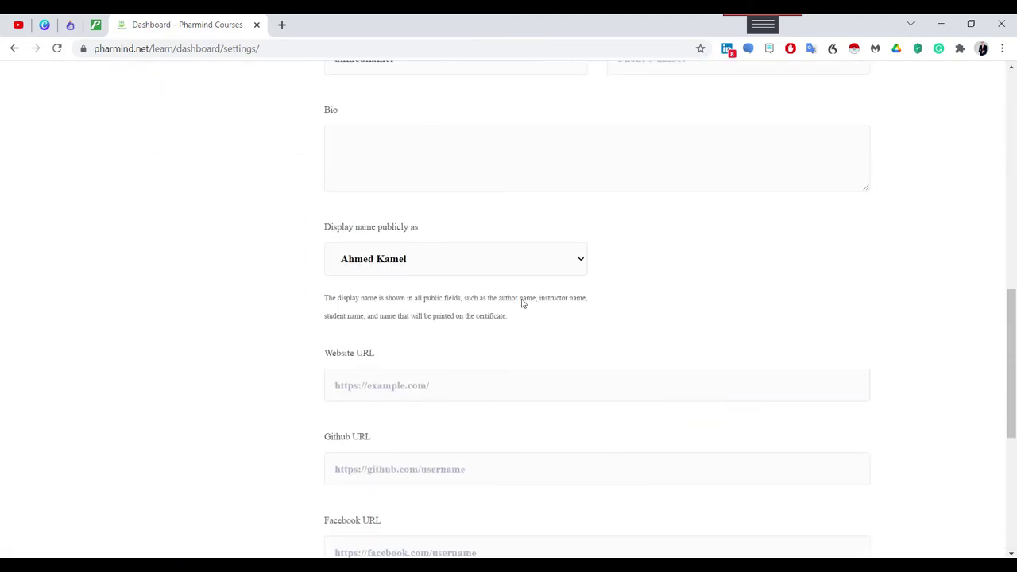
pyautogui.scroll(1, 466, 190)
pyautogui.scroll(-2, 488, 310)
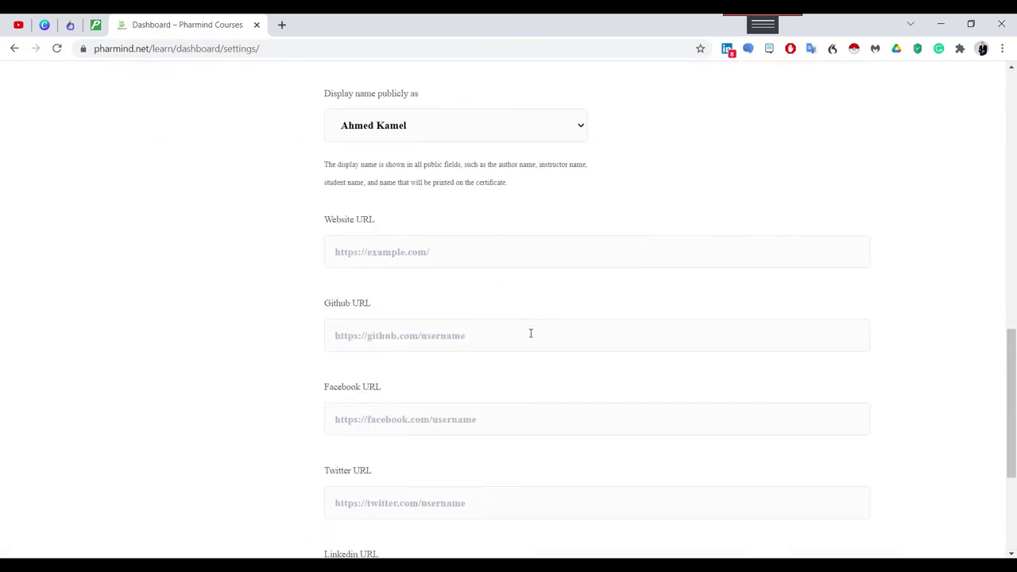
pyautogui.scroll(3, 513, 295)
pyautogui.scroll(3, 513, 310)
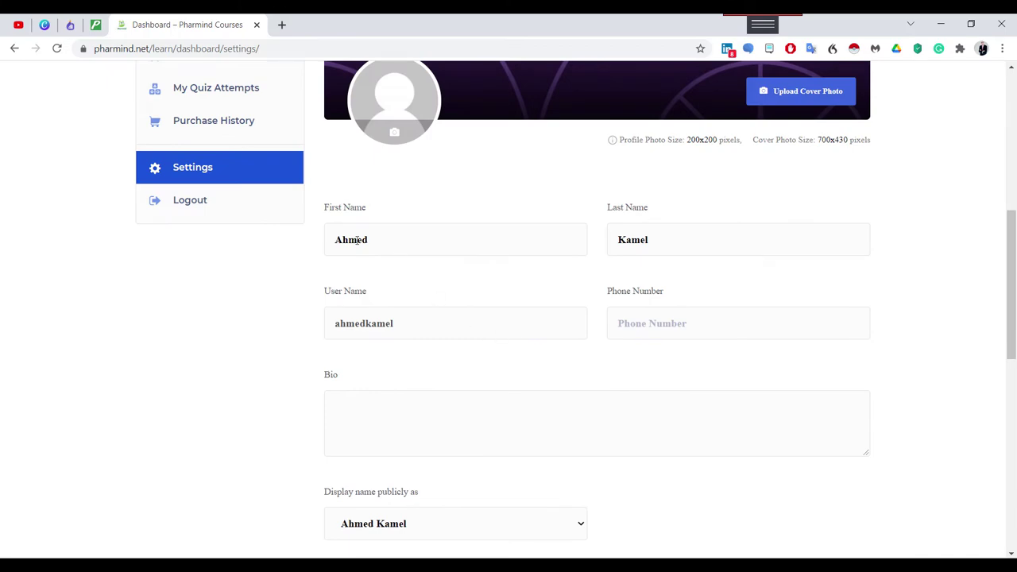
pyautogui.scroll(-3, 576, 307)
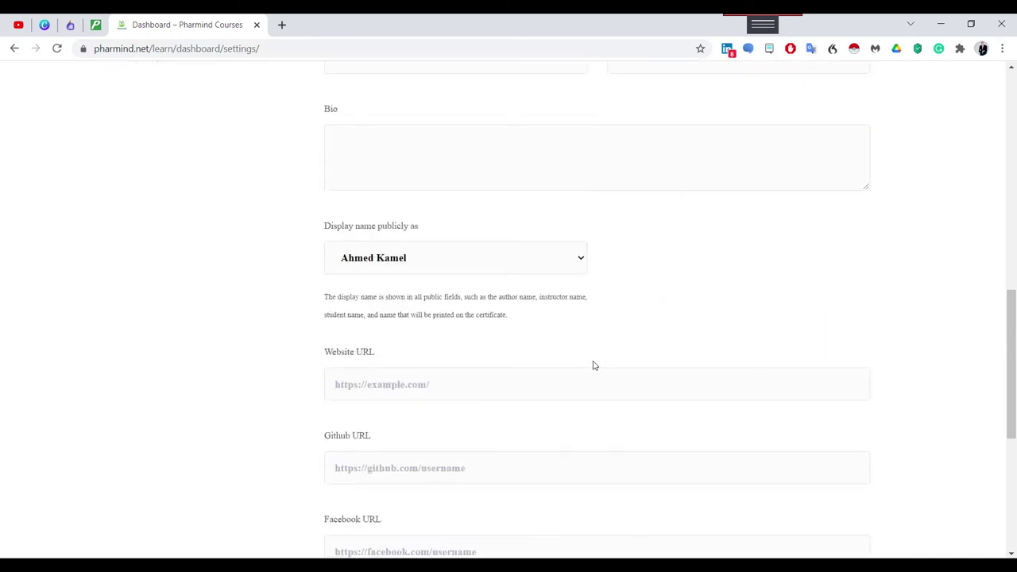
pyautogui.scroll(-3, 592, 363)
pyautogui.scroll(10, 606, 336)
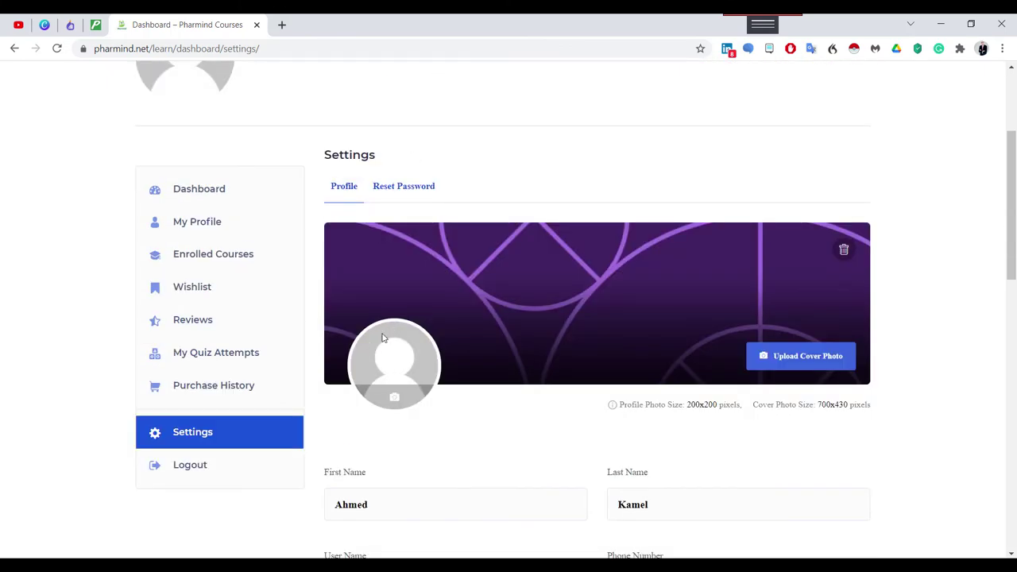
pyautogui.scroll(-10, 543, 429)
pyautogui.scroll(15, 542, 454)
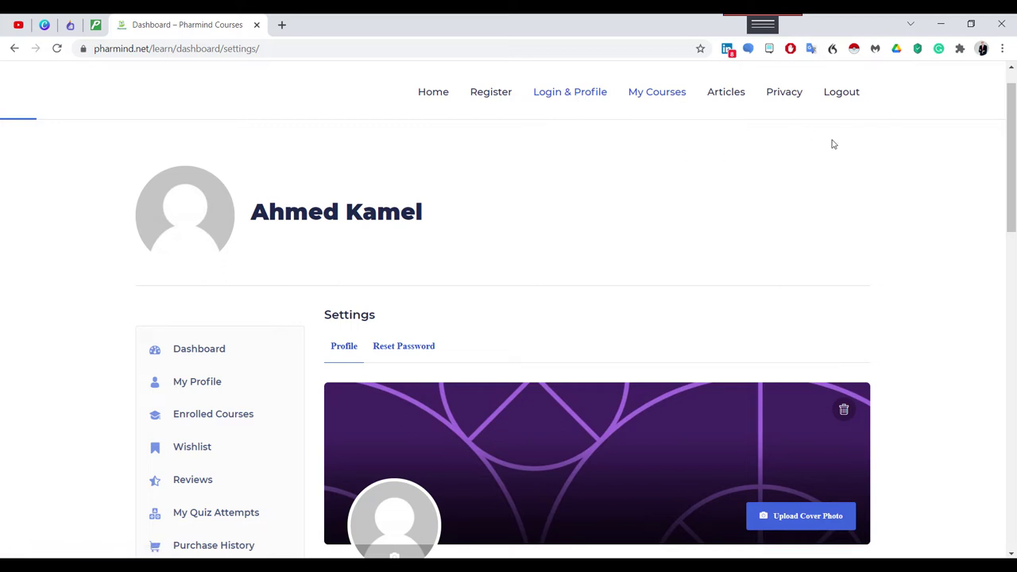
pyautogui.click(725, 98)
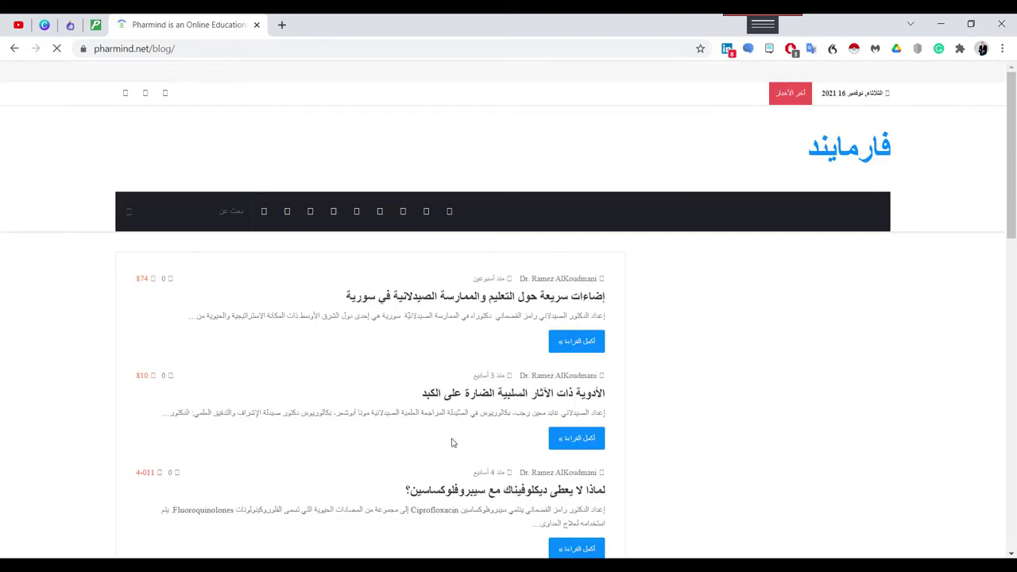
pyautogui.scroll(-6, 505, 290)
pyautogui.scroll(6, 505, 290)
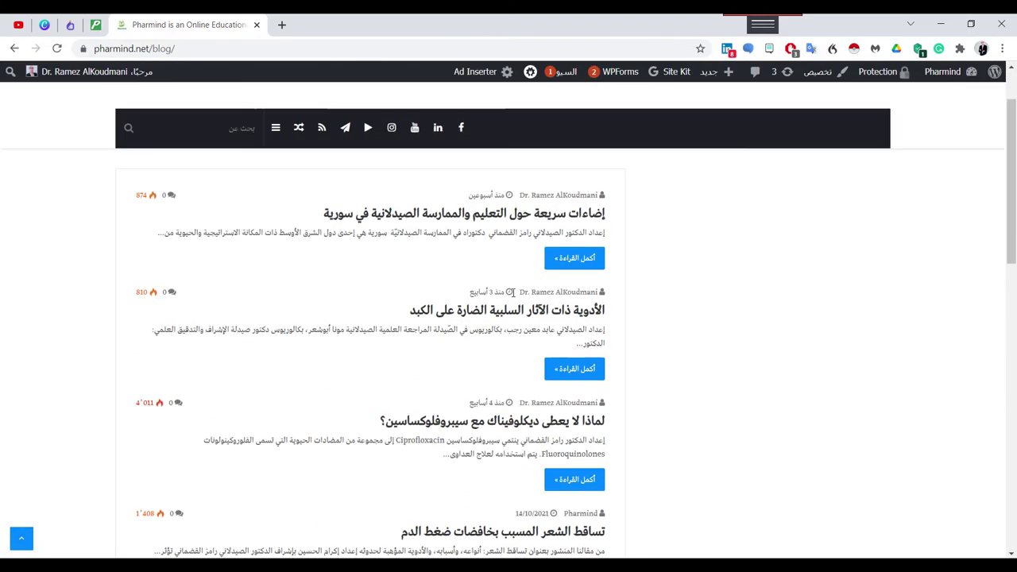
pyautogui.click(16, 50)
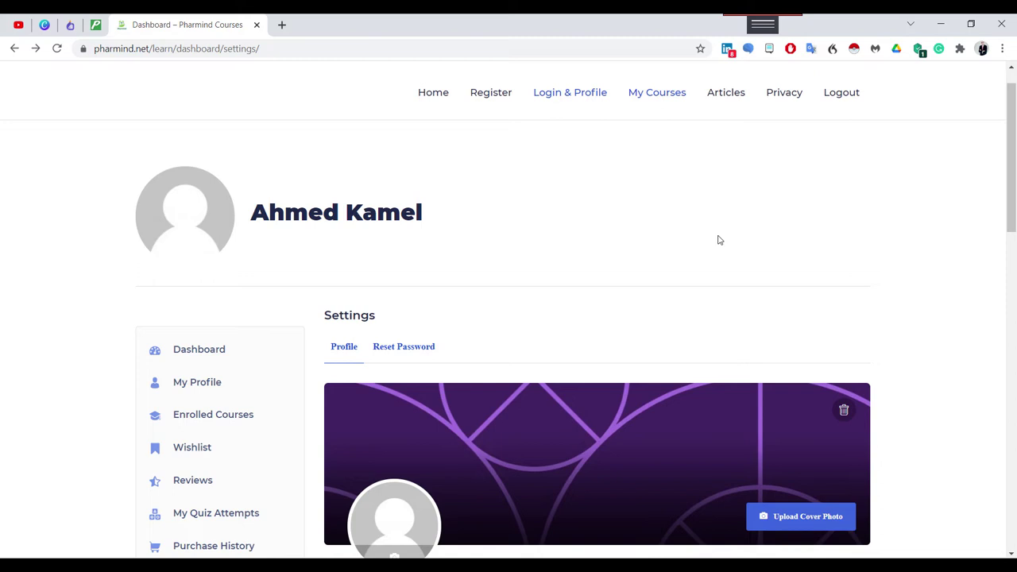
pyautogui.rightClick(777, 103)
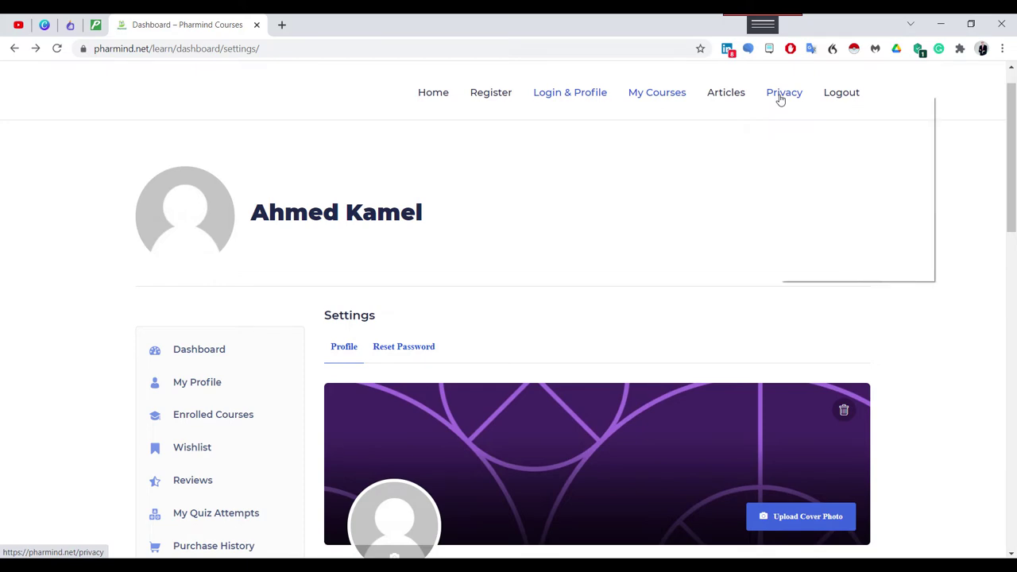
pyautogui.click(786, 104)
pyautogui.click(326, 30)
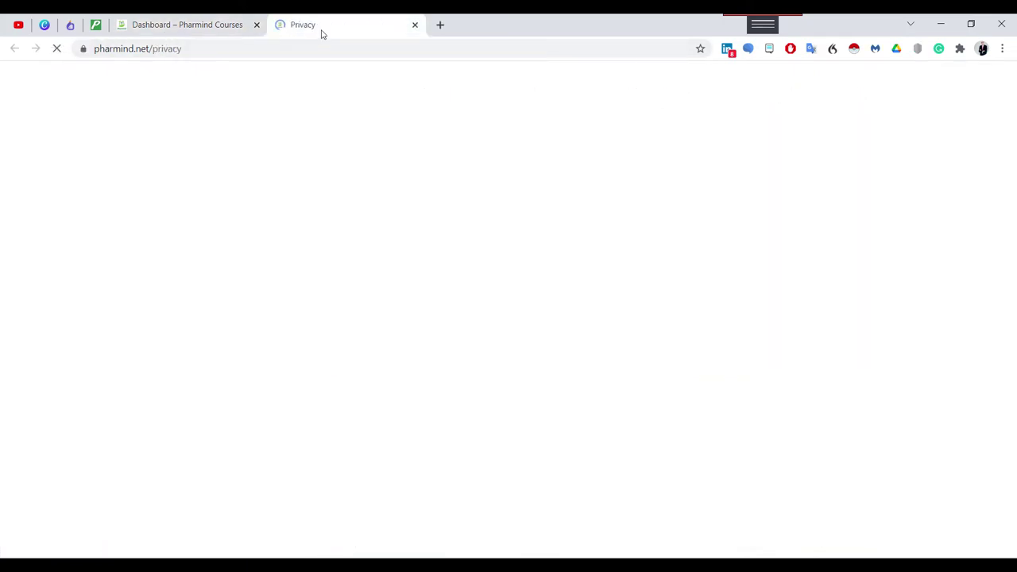
pyautogui.scroll(-20, 570, 278)
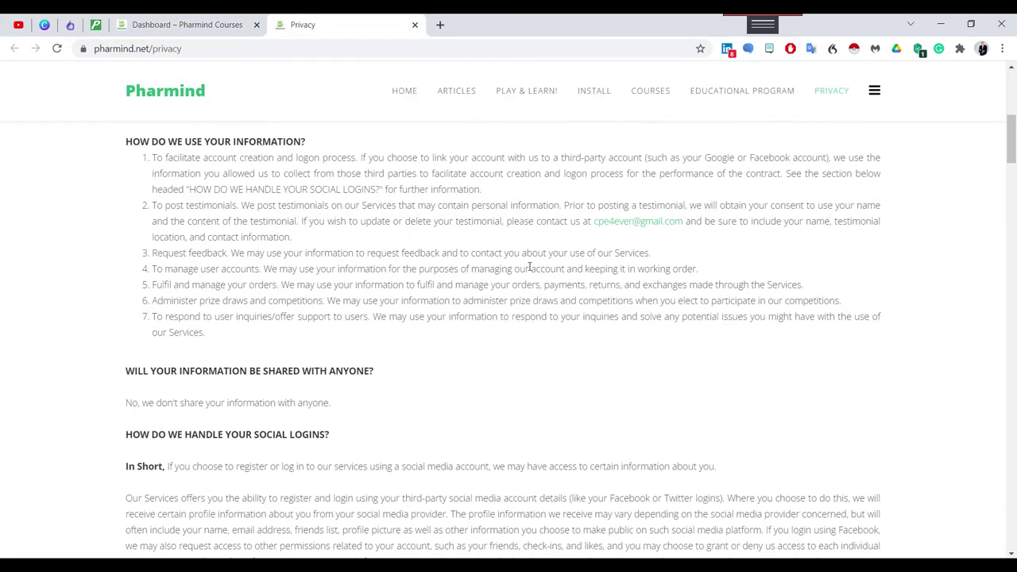
pyautogui.scroll(-20, 559, 279)
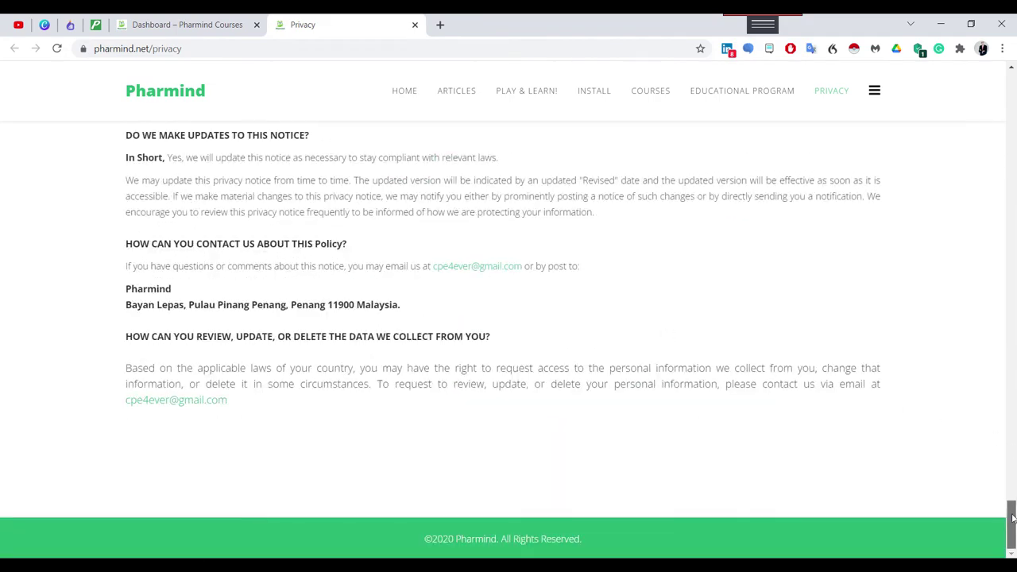
pyautogui.moveTo(1010, 524); pyautogui.dragTo(556, 164)
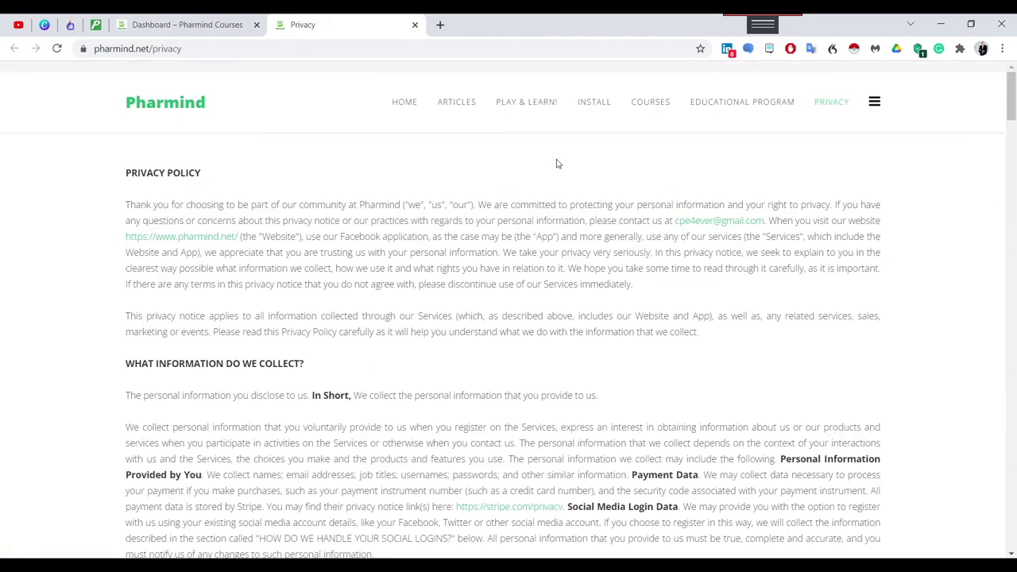
pyautogui.click(414, 26)
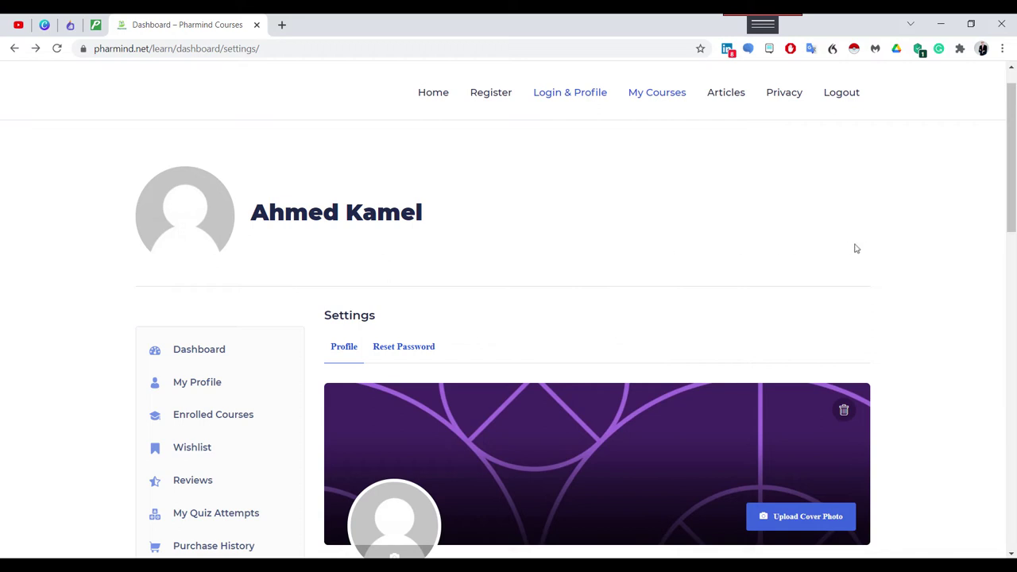
# Go back to the home page and scroll down to the course cards.
pyautogui.click(436, 110)
pyautogui.scroll(-7, 933, 334)
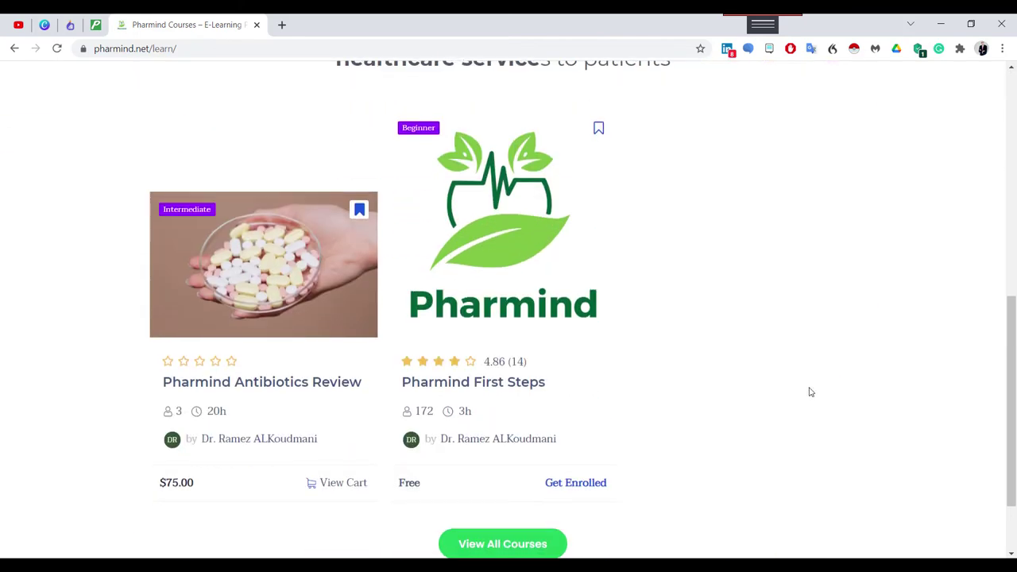
pyautogui.click(490, 249)
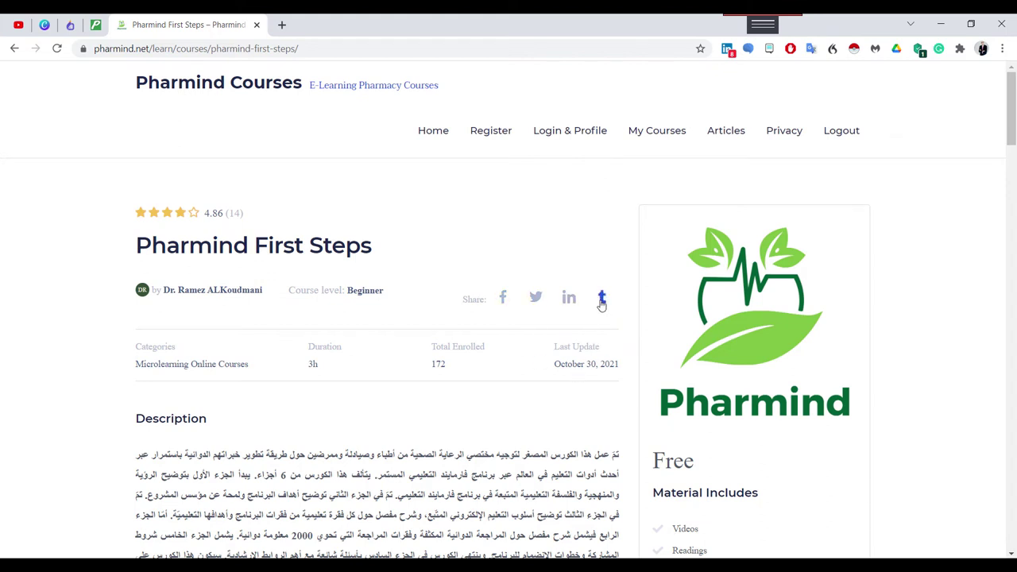
pyautogui.scroll(-3, 604, 305)
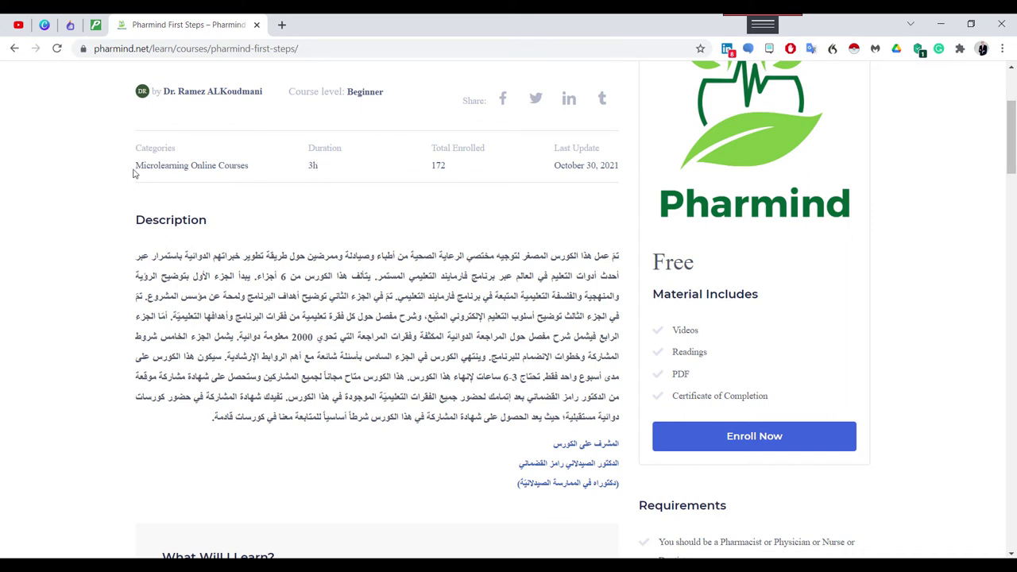
pyautogui.moveTo(137, 165); pyautogui.dragTo(248, 167)
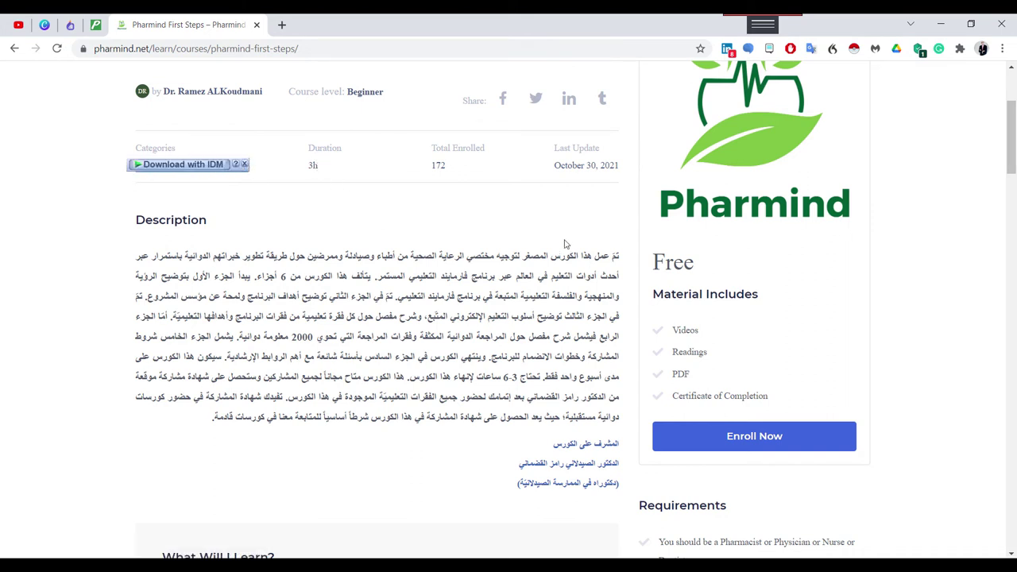
pyautogui.moveTo(379, 336); pyautogui.dragTo(210, 410)
pyautogui.scroll(-3, 469, 389)
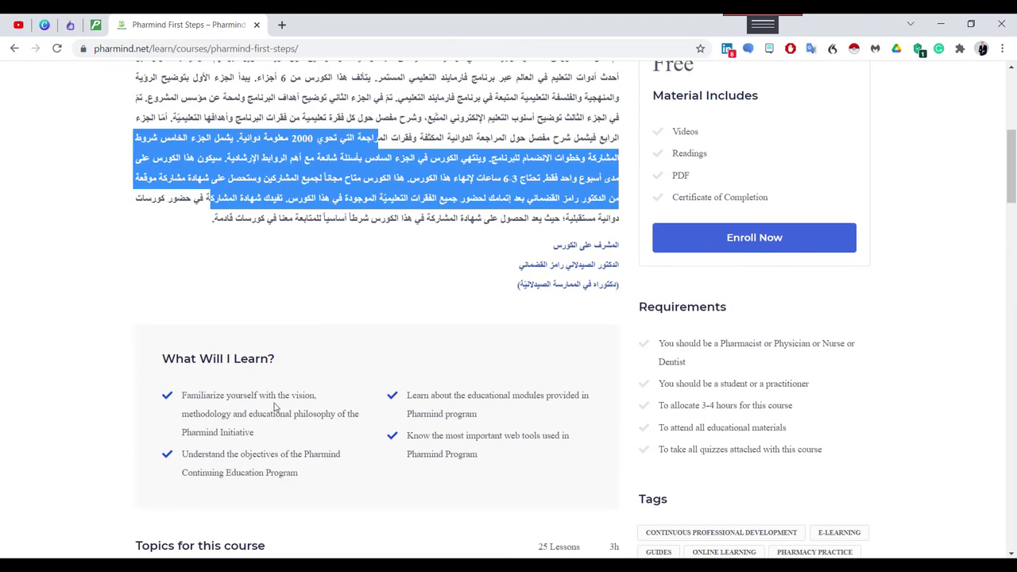
pyautogui.scroll(-2, 229, 442)
pyautogui.moveTo(159, 226); pyautogui.dragTo(276, 227)
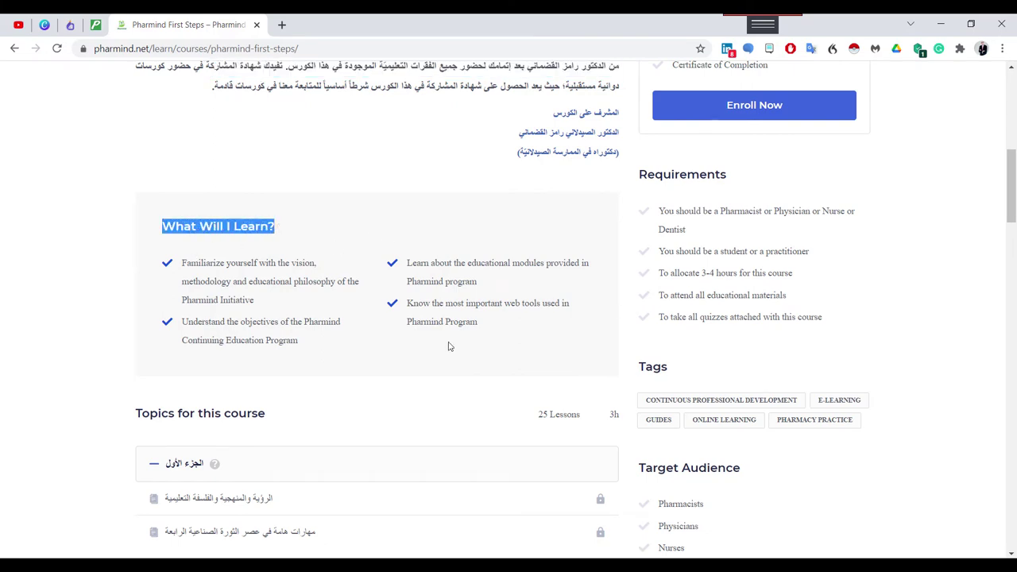
pyautogui.scroll(2, 592, 385)
pyautogui.scroll(4, 589, 444)
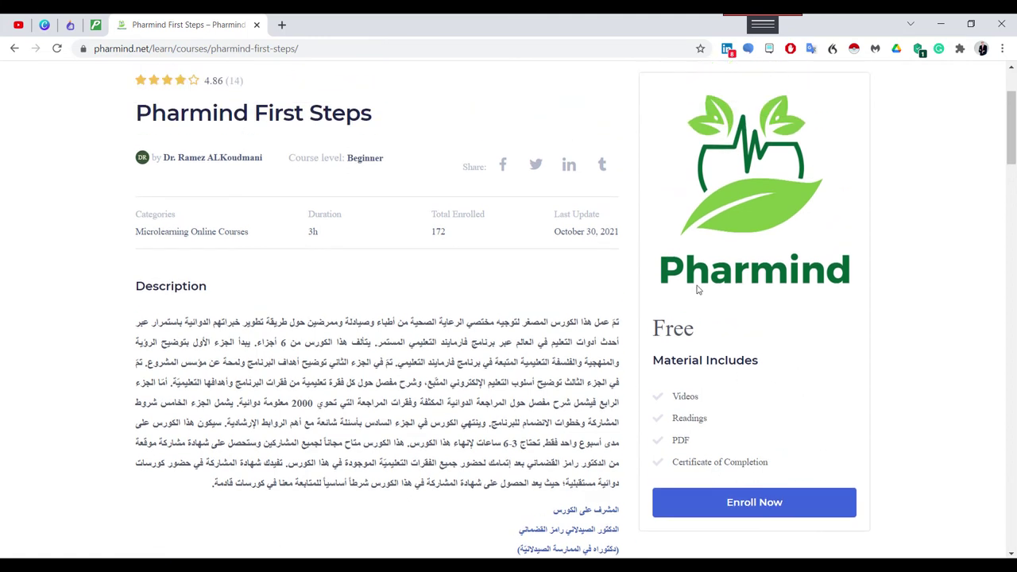
pyautogui.doubleClick(683, 329)
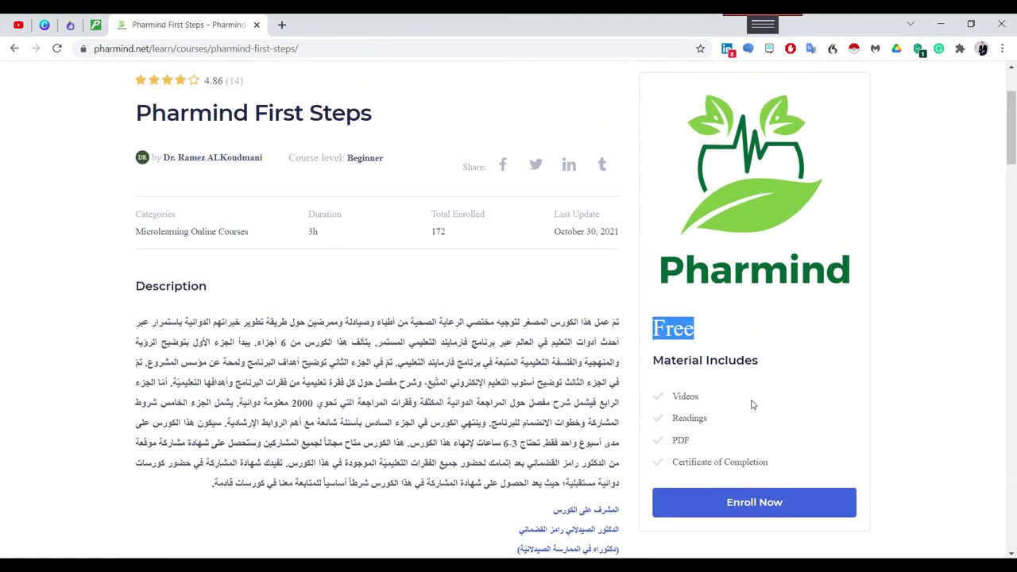
pyautogui.scroll(-2, 712, 386)
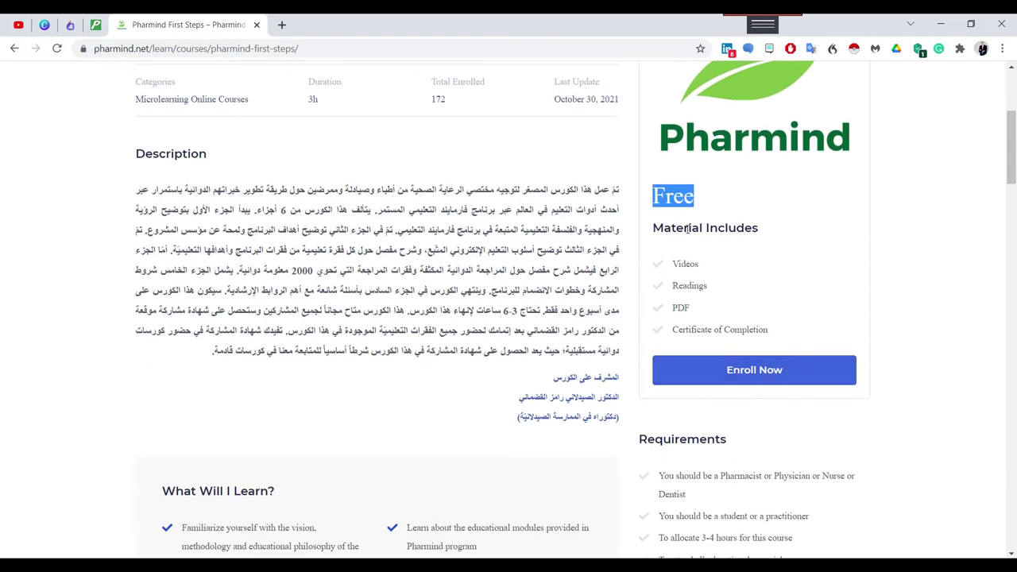
pyautogui.moveTo(653, 229); pyautogui.dragTo(736, 229)
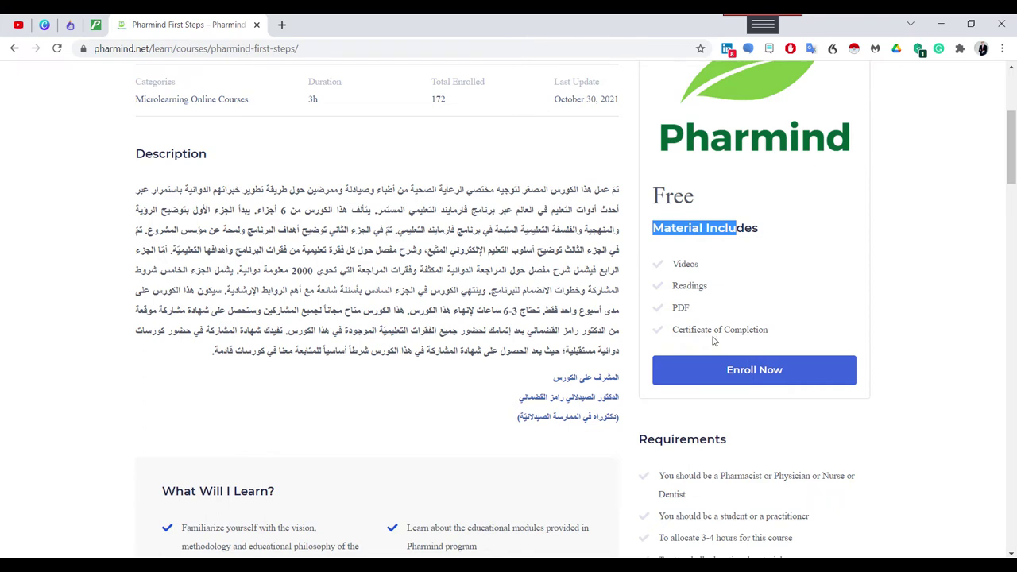
pyautogui.scroll(-3, 718, 344)
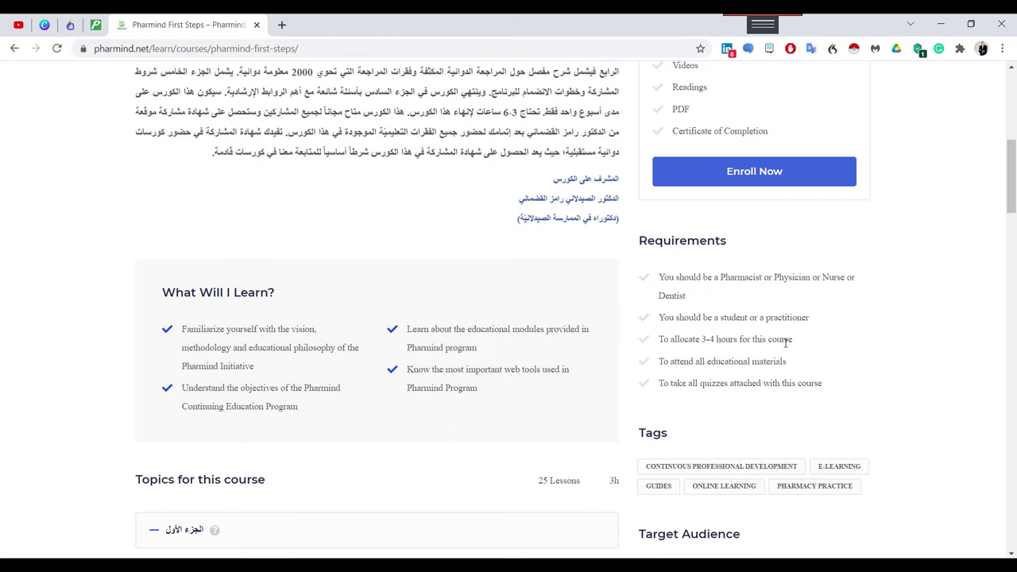
pyautogui.scroll(-1, 709, 395)
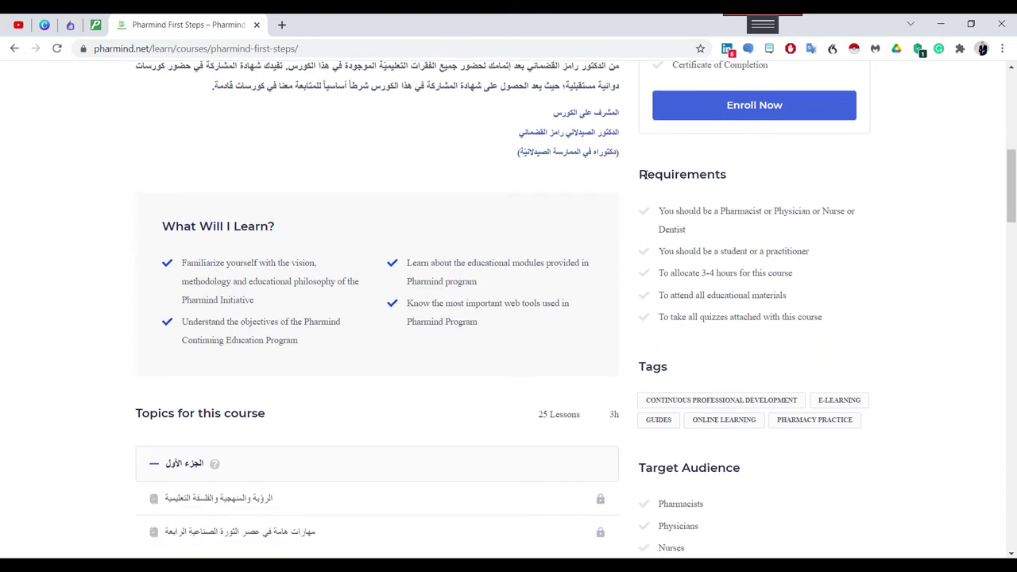
pyautogui.moveTo(638, 176); pyautogui.dragTo(729, 179)
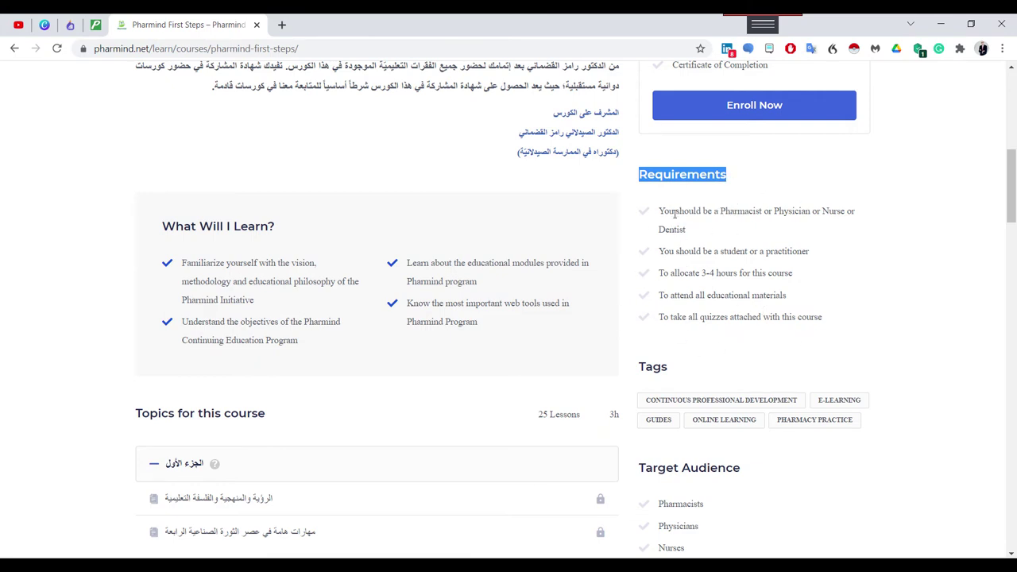
pyautogui.scroll(-2, 623, 495)
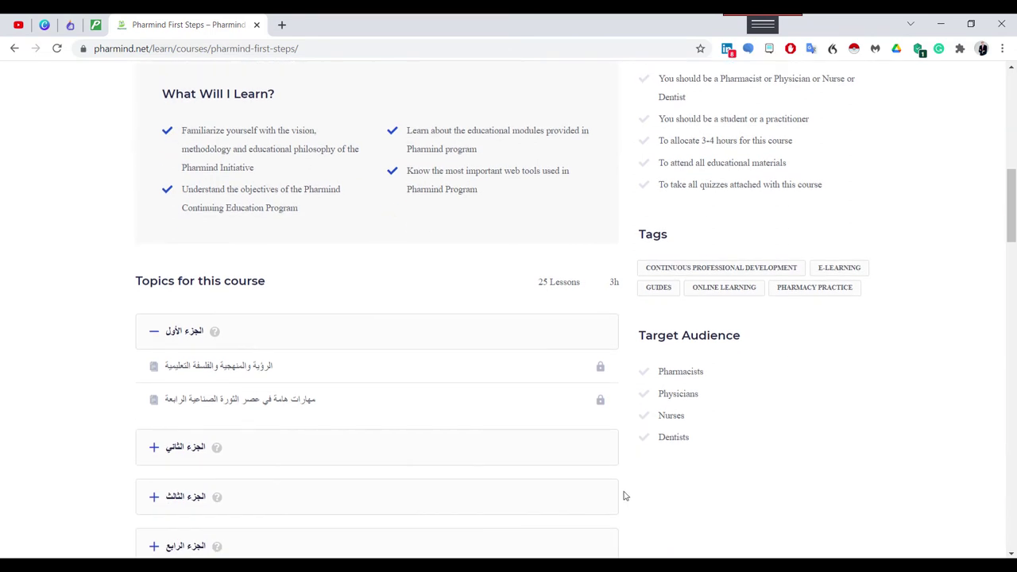
pyautogui.tripleClick(726, 337)
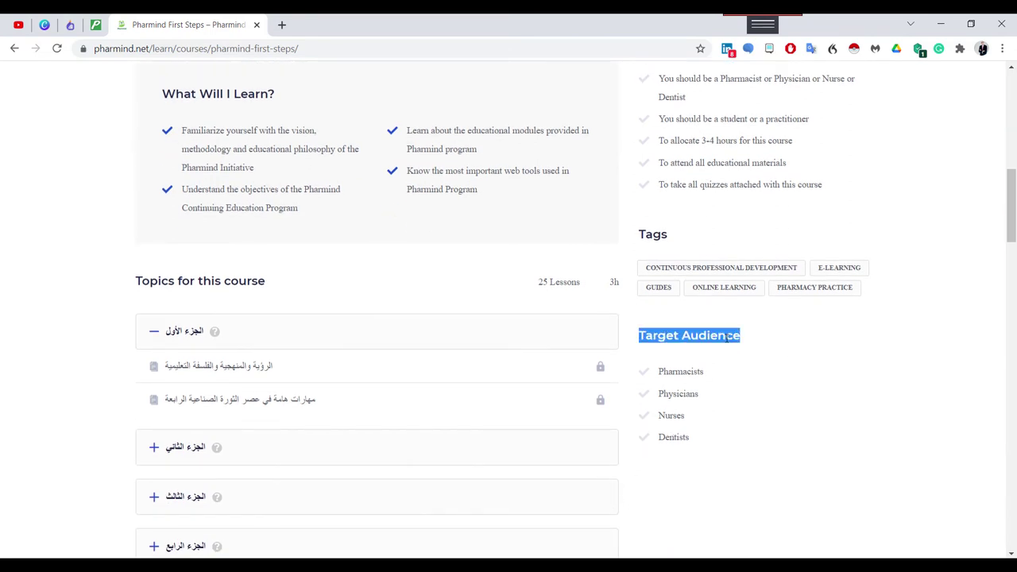
pyautogui.moveTo(746, 342); pyautogui.dragTo(650, 343)
pyautogui.doubleClick(679, 371)
pyautogui.doubleClick(674, 393)
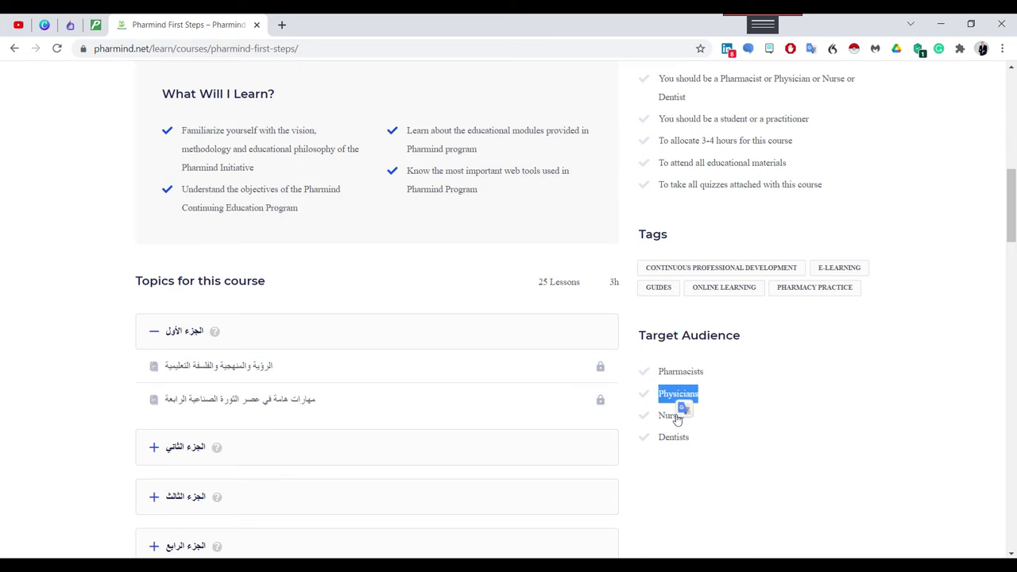
pyautogui.scroll(-2, 679, 459)
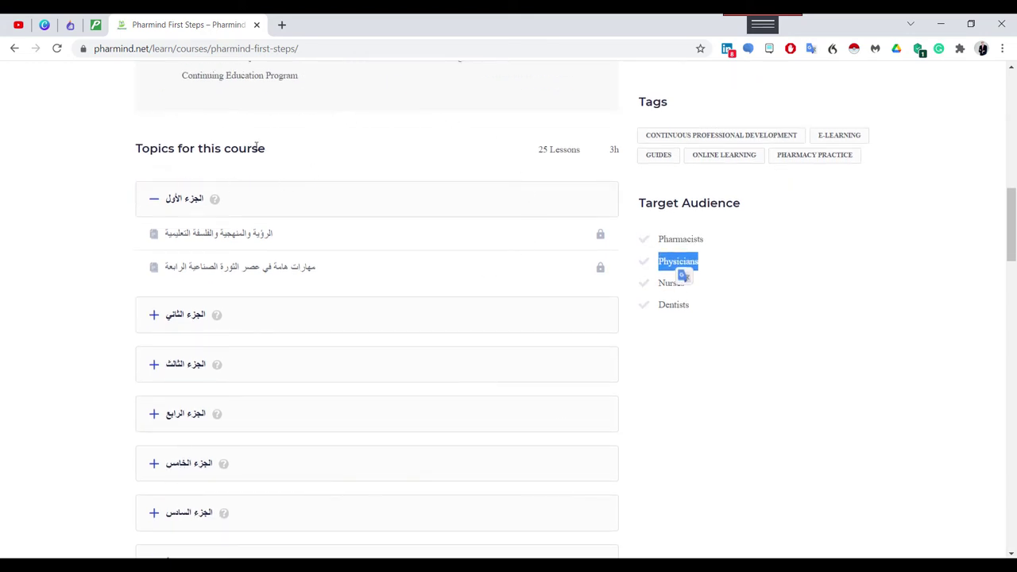
pyautogui.scroll(-2, 367, 256)
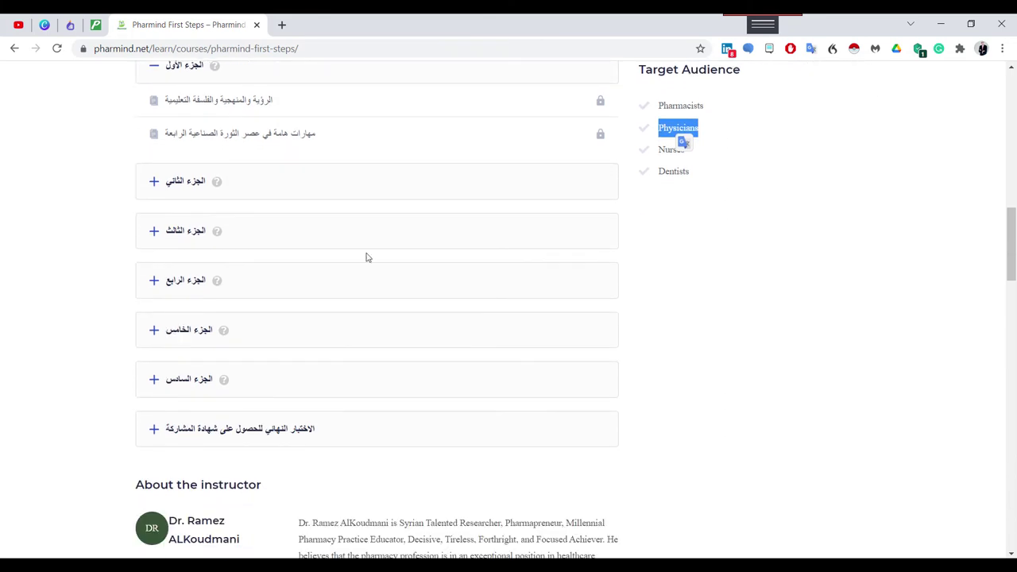
pyautogui.scroll(-4, 367, 257)
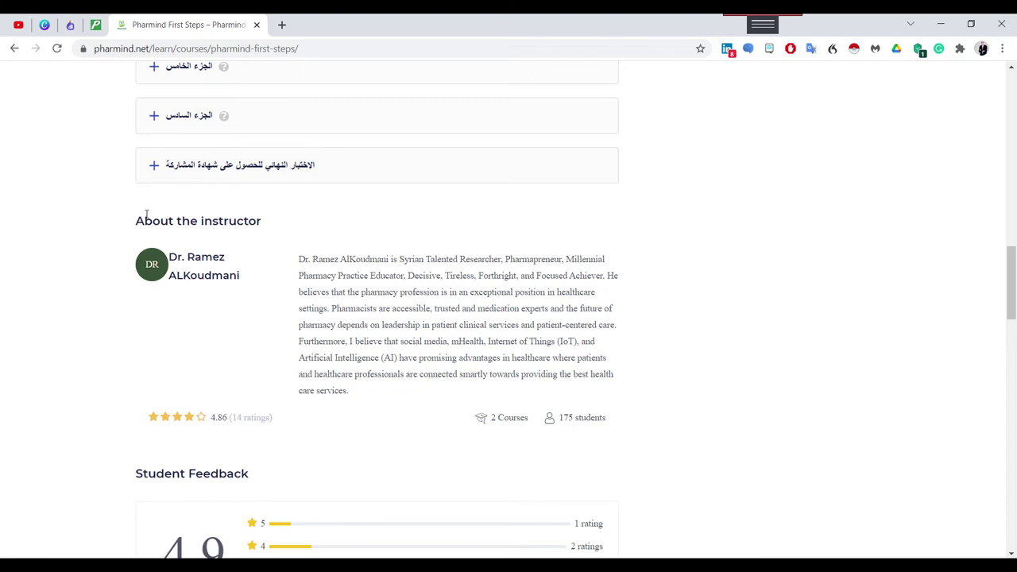
pyautogui.scroll(-5, 466, 355)
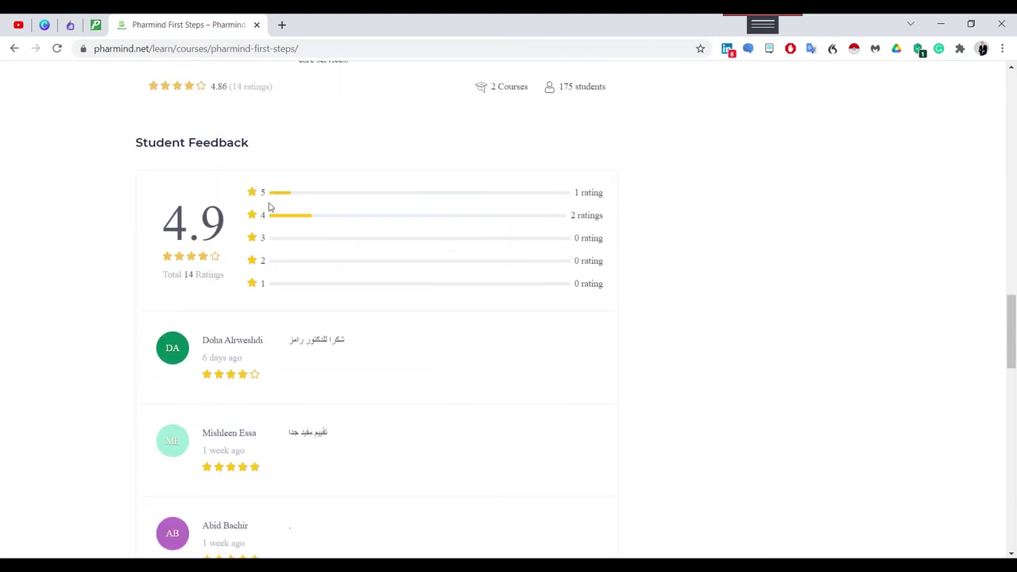
pyautogui.scroll(-5, 468, 352)
pyautogui.scroll(-9, 479, 378)
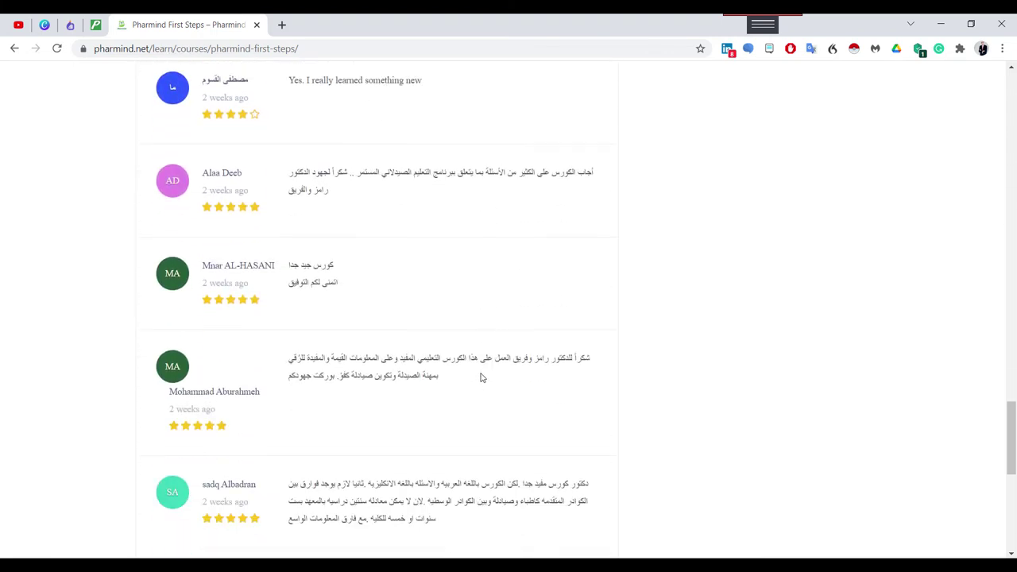
pyautogui.scroll(-2, 497, 408)
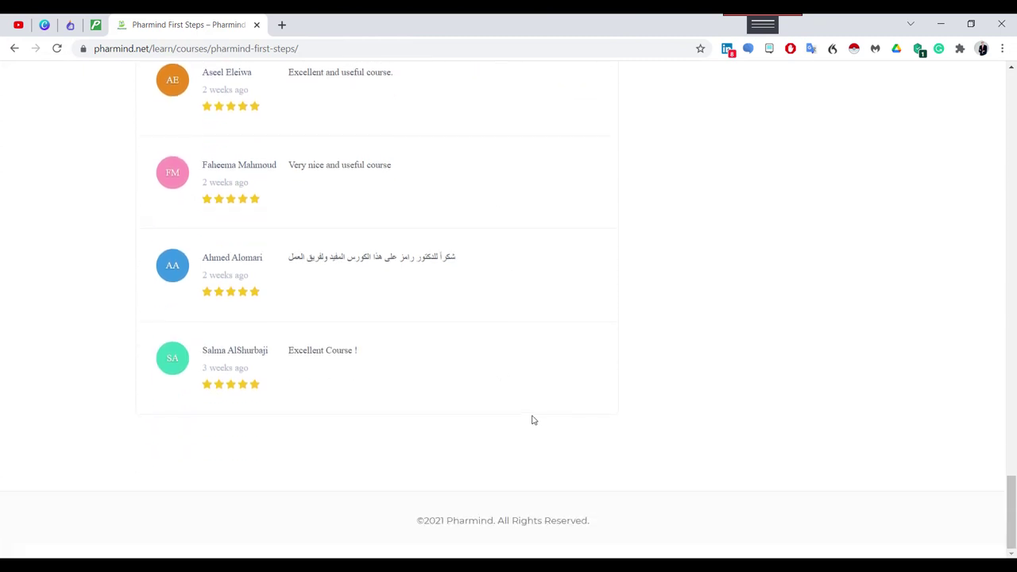
pyautogui.scroll(5, 540, 418)
pyautogui.scroll(10, 548, 420)
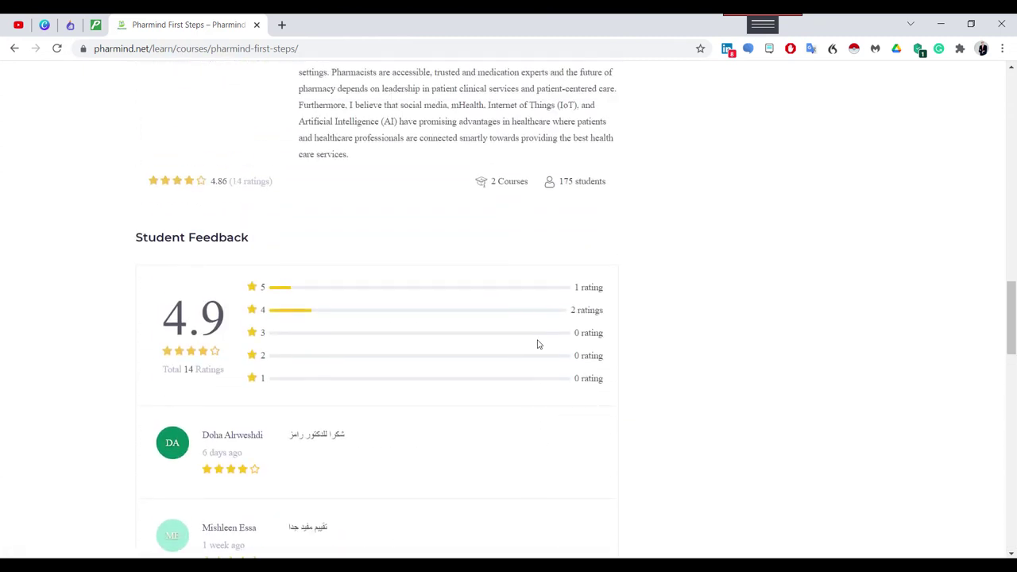
pyautogui.scroll(1, 524, 342)
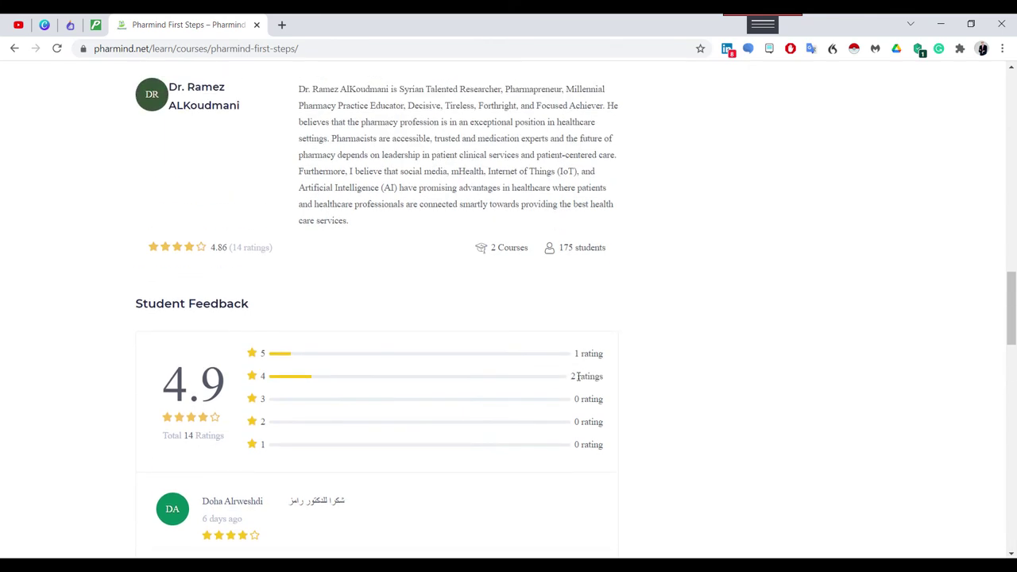
pyautogui.scroll(4, 682, 354)
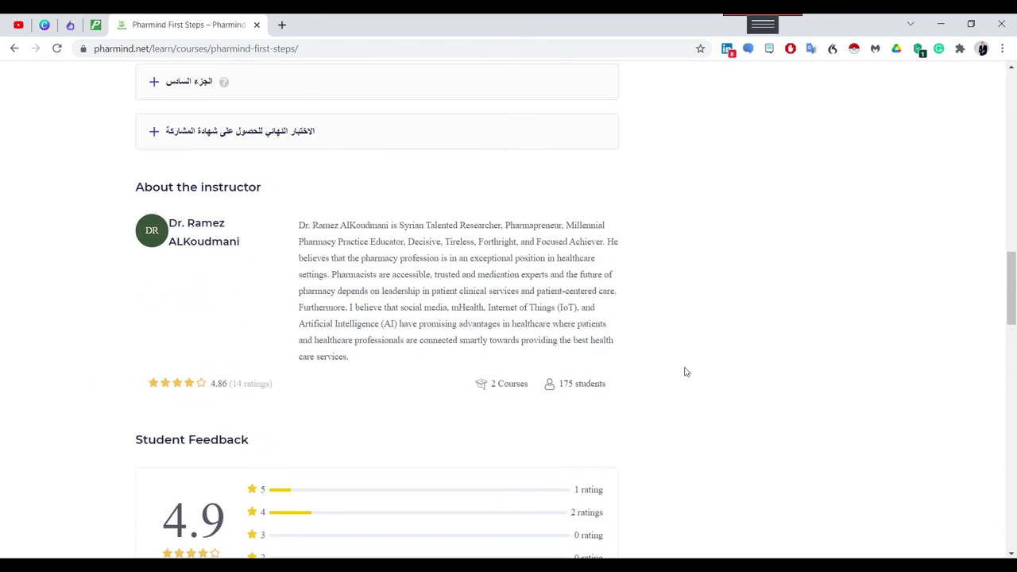
pyautogui.scroll(-8, 667, 397)
pyautogui.scroll(-17, 671, 400)
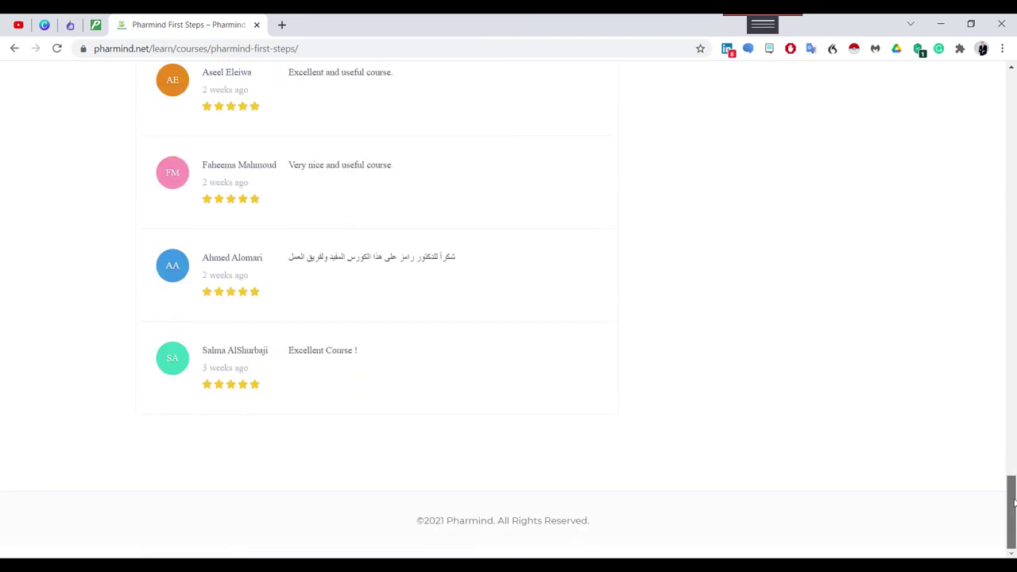
pyautogui.moveTo(1010, 512); pyautogui.dragTo(985, 179)
pyautogui.scroll(5, 681, 353)
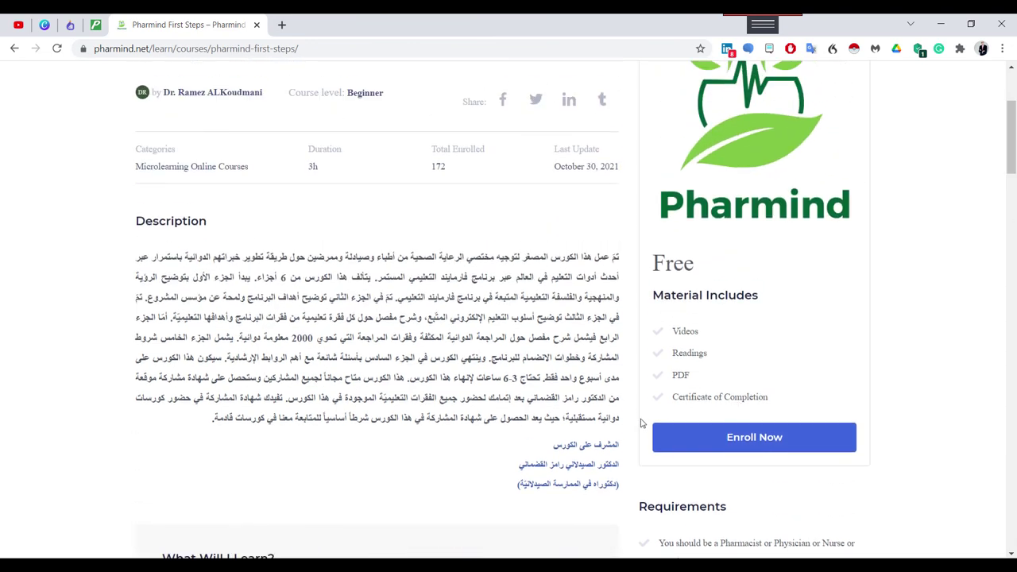
# Enroll in the free Pharmind First Steps course and confirm its status reads 0% Complete.
pyautogui.click(728, 439)
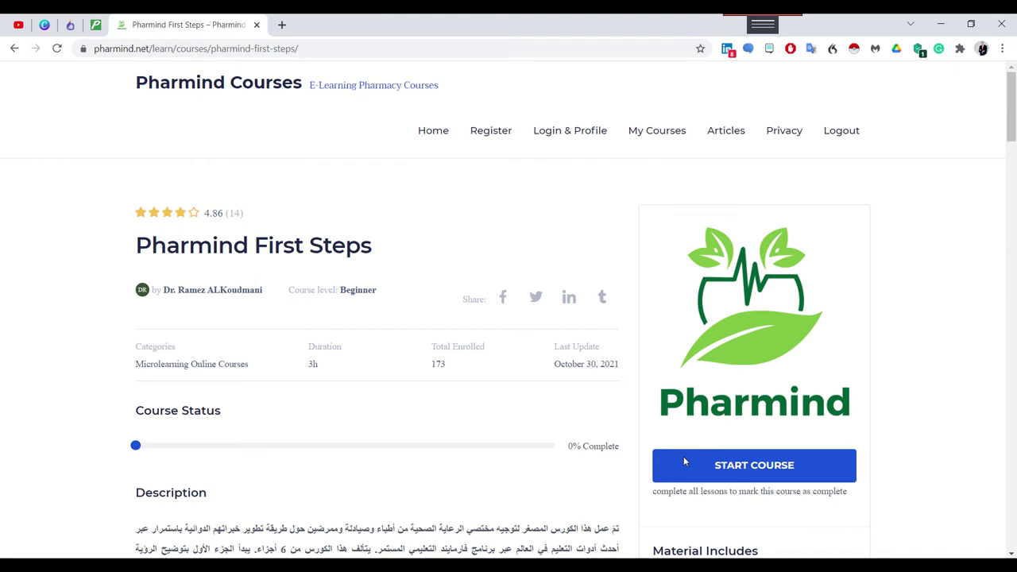
pyautogui.click(683, 462)
pyautogui.doubleClick(572, 447)
pyautogui.moveTo(572, 446); pyautogui.dragTo(583, 447)
# Start the Pharmind First Steps course to open its first lesson.
pyautogui.scroll(-12, 567, 480)
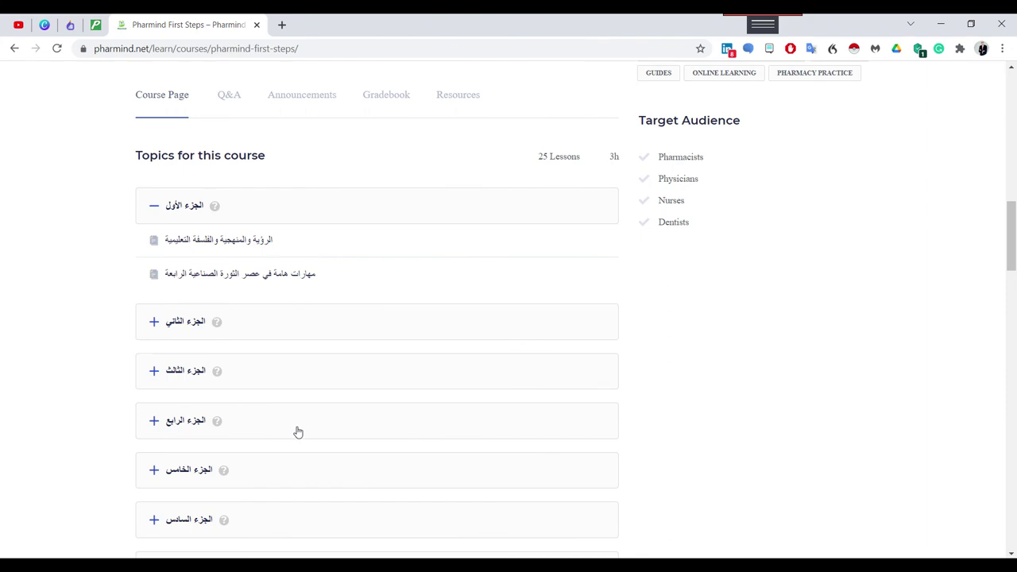
pyautogui.scroll(10, 478, 415)
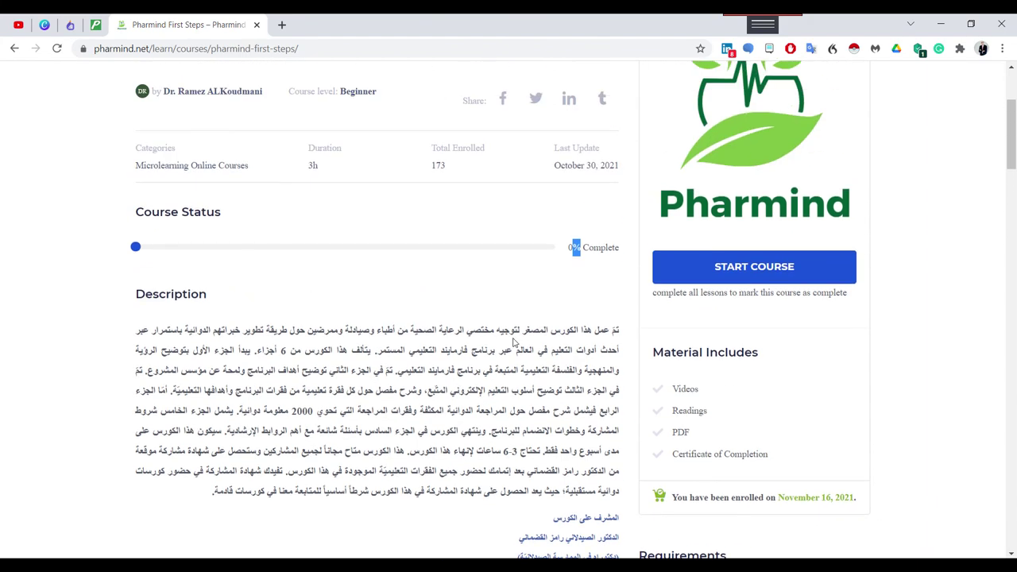
pyautogui.scroll(-12, 506, 374)
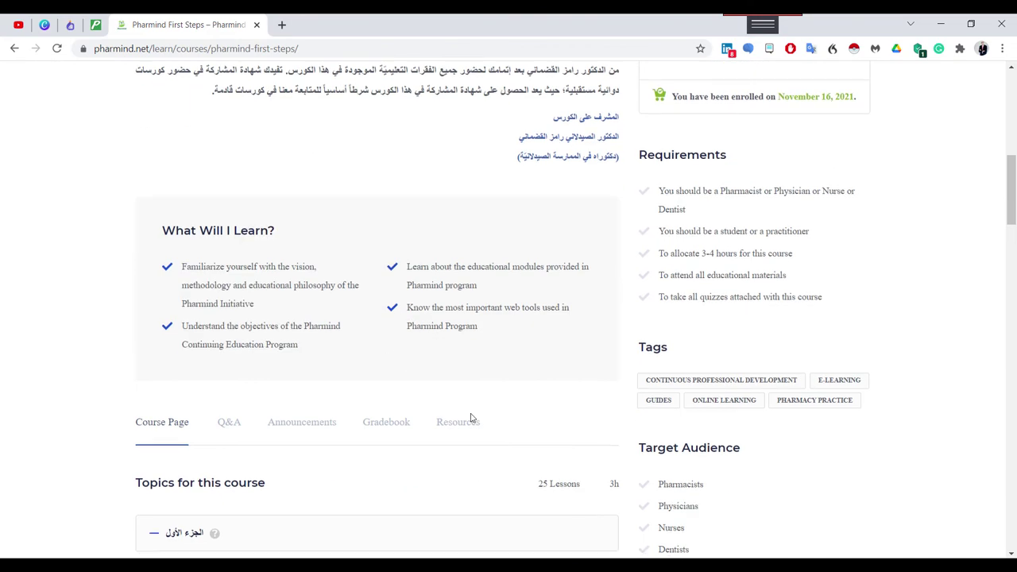
pyautogui.scroll(12, 378, 390)
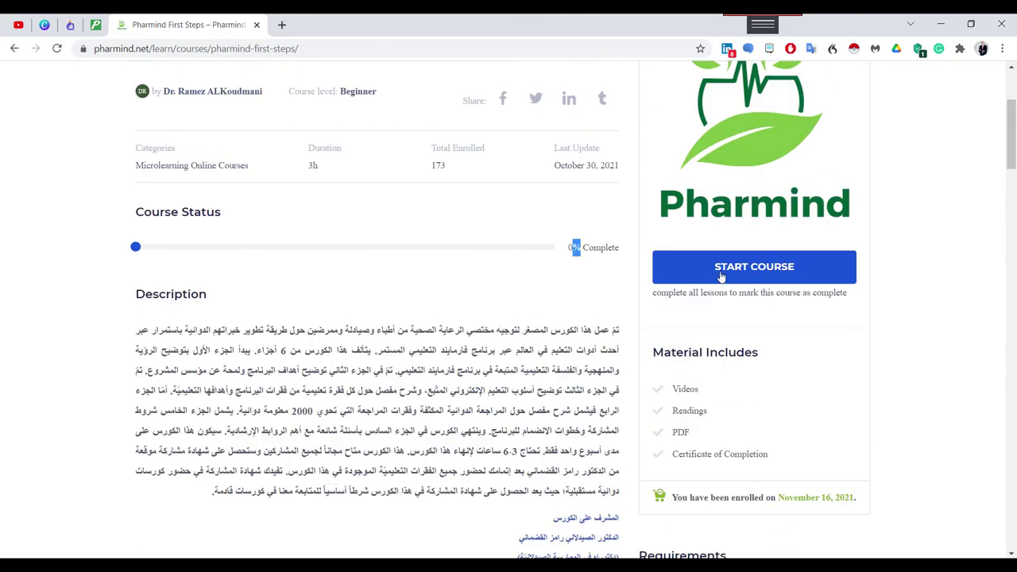
pyautogui.click(722, 275)
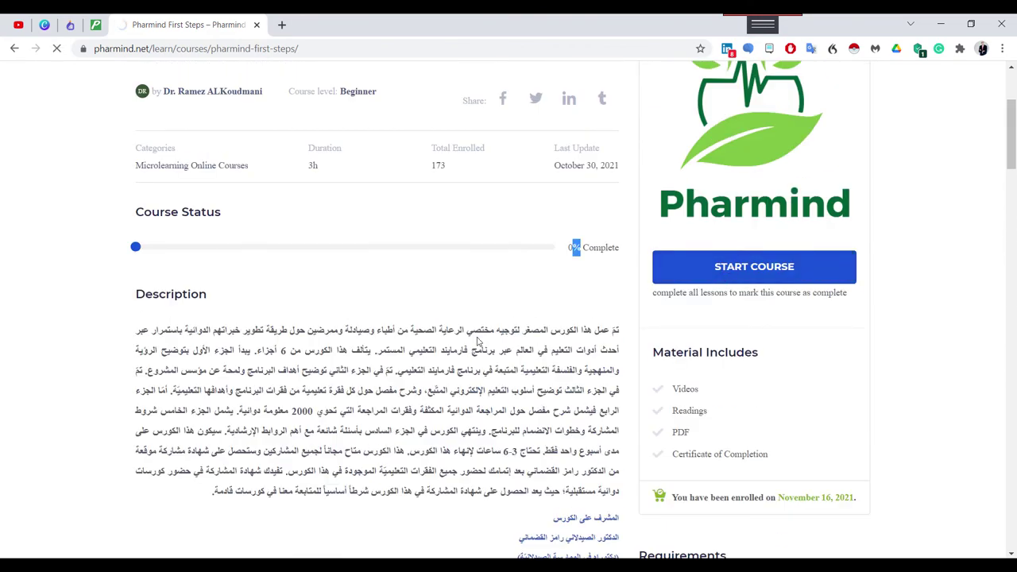